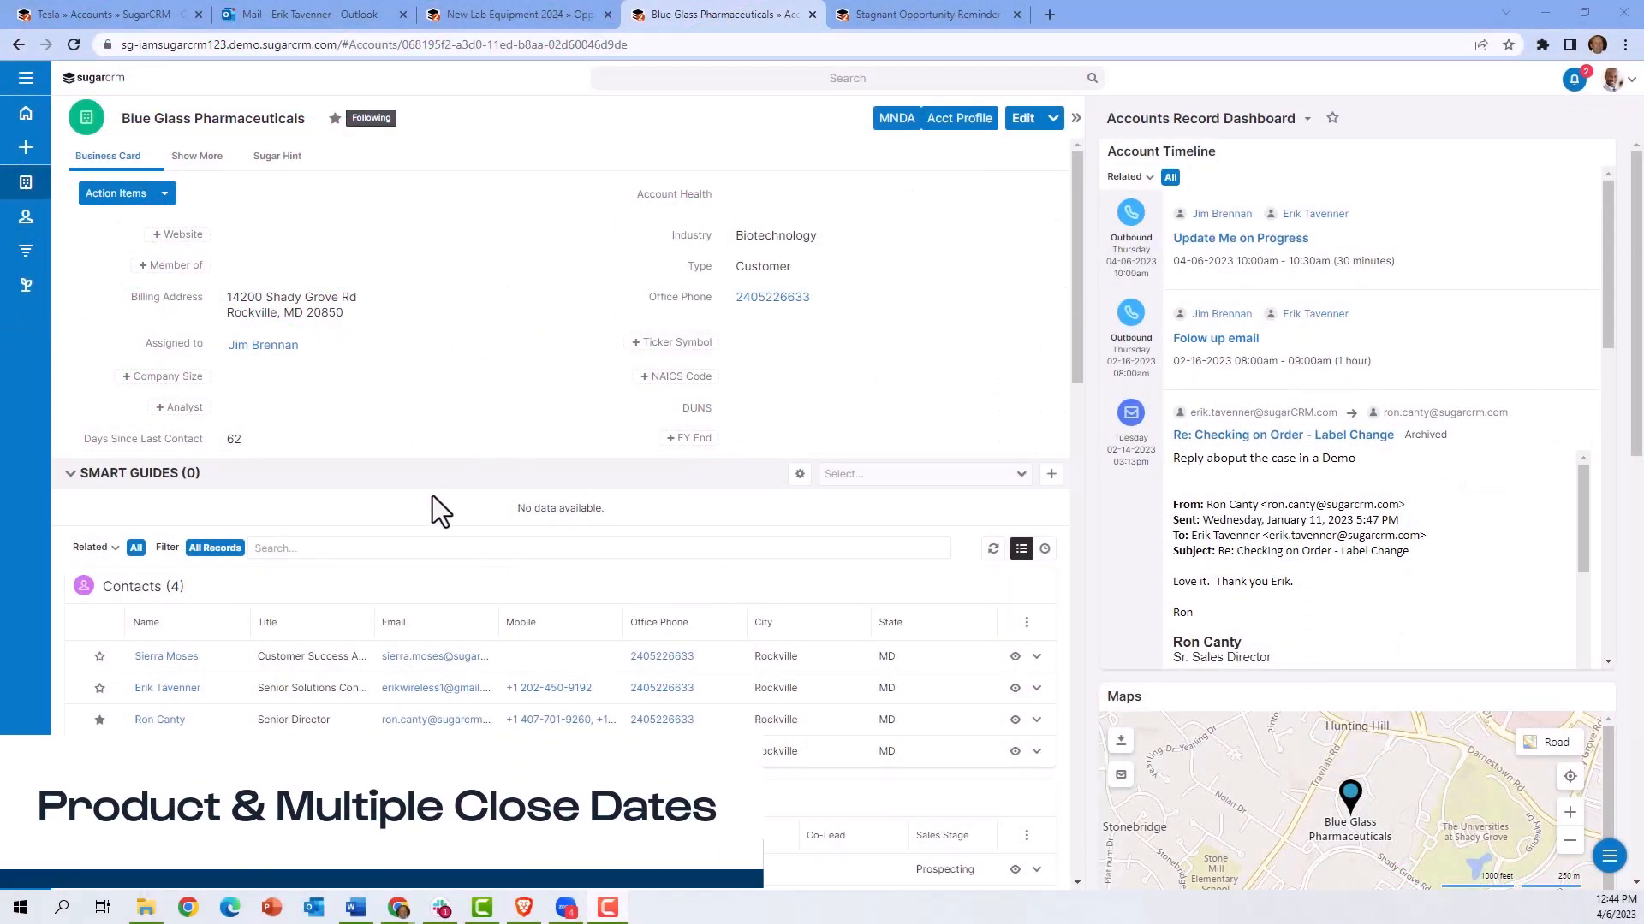
Create an opportunity under Blue Glass Pharmaceuticals named "New Lab Equipment for New Lab Site" with the type Expansion
scroll(436, 492, "down", 4)
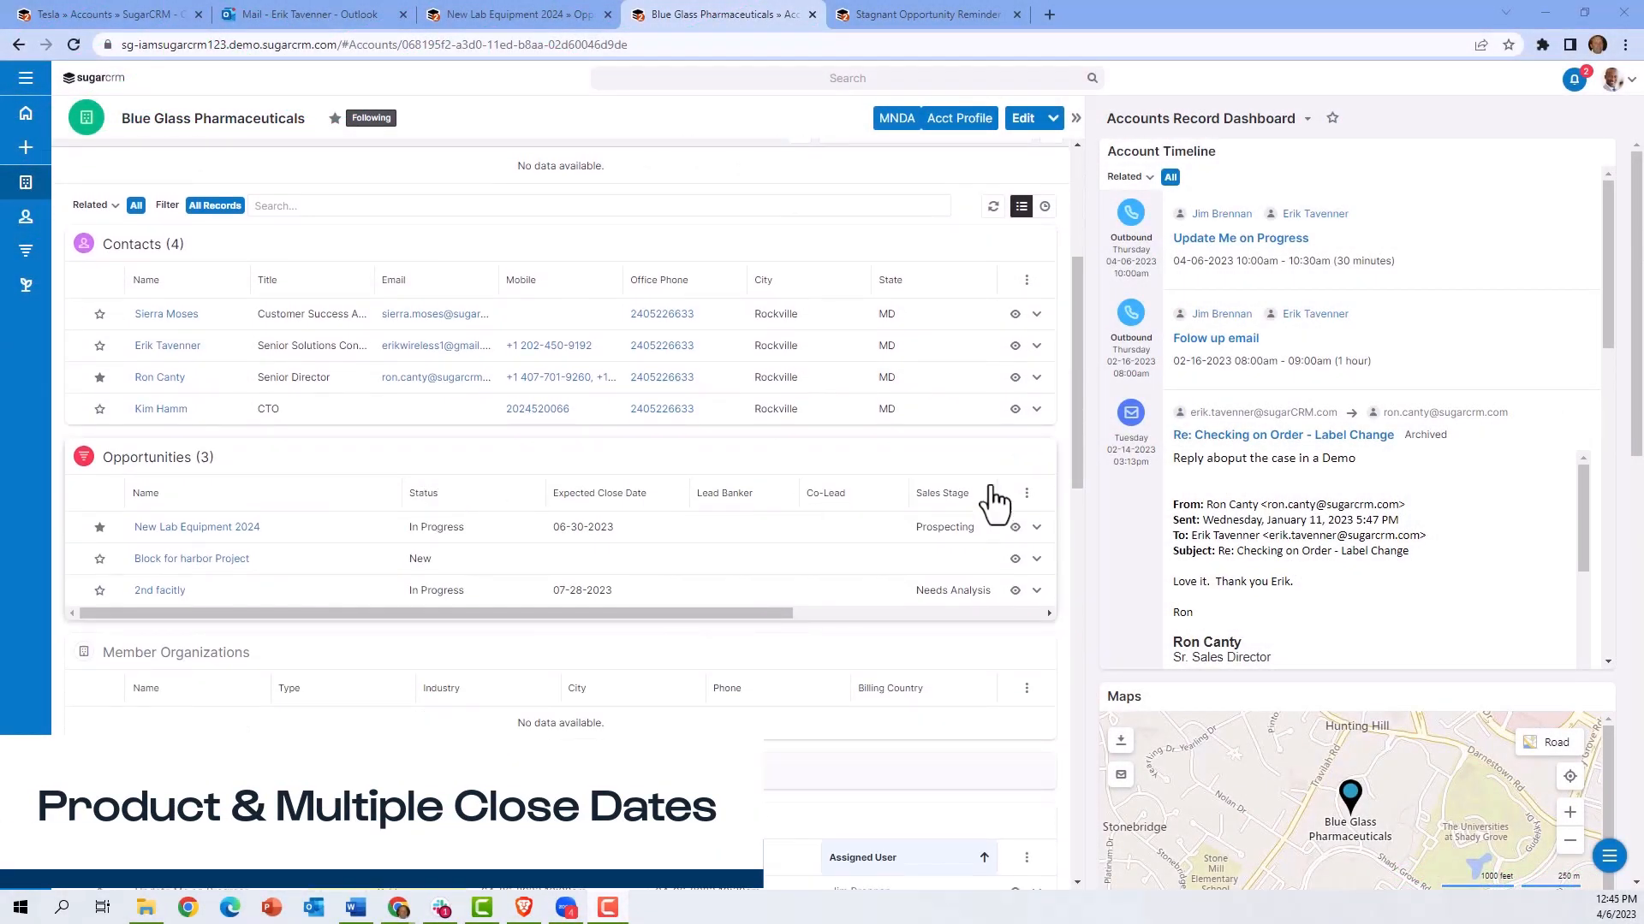
left_click(1015, 455)
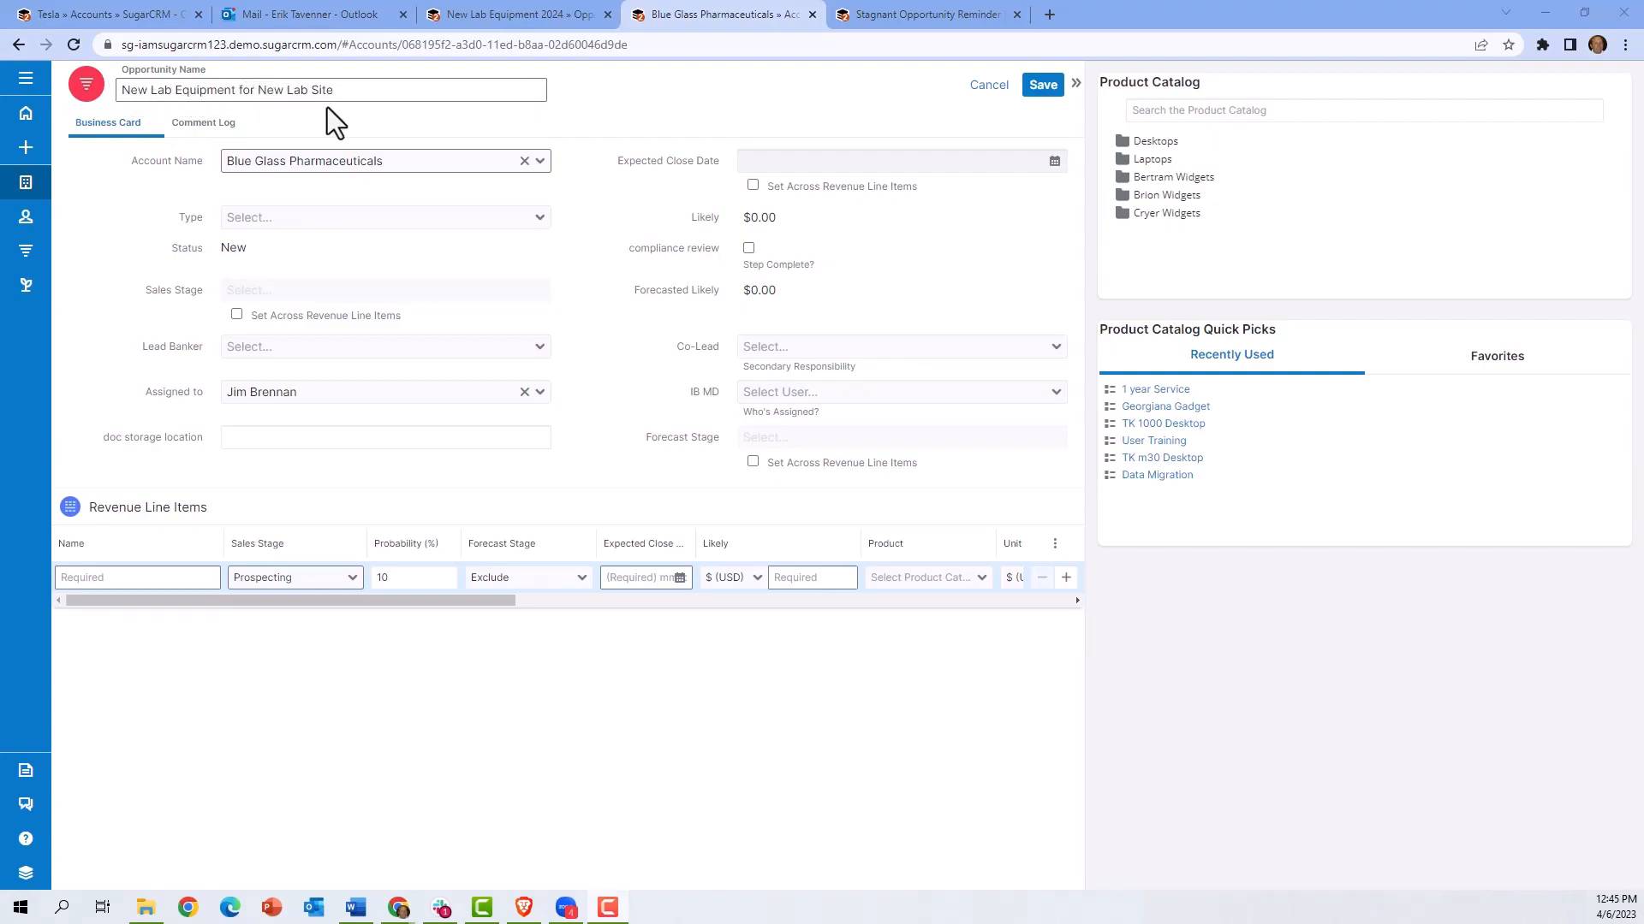
left_click(265, 224)
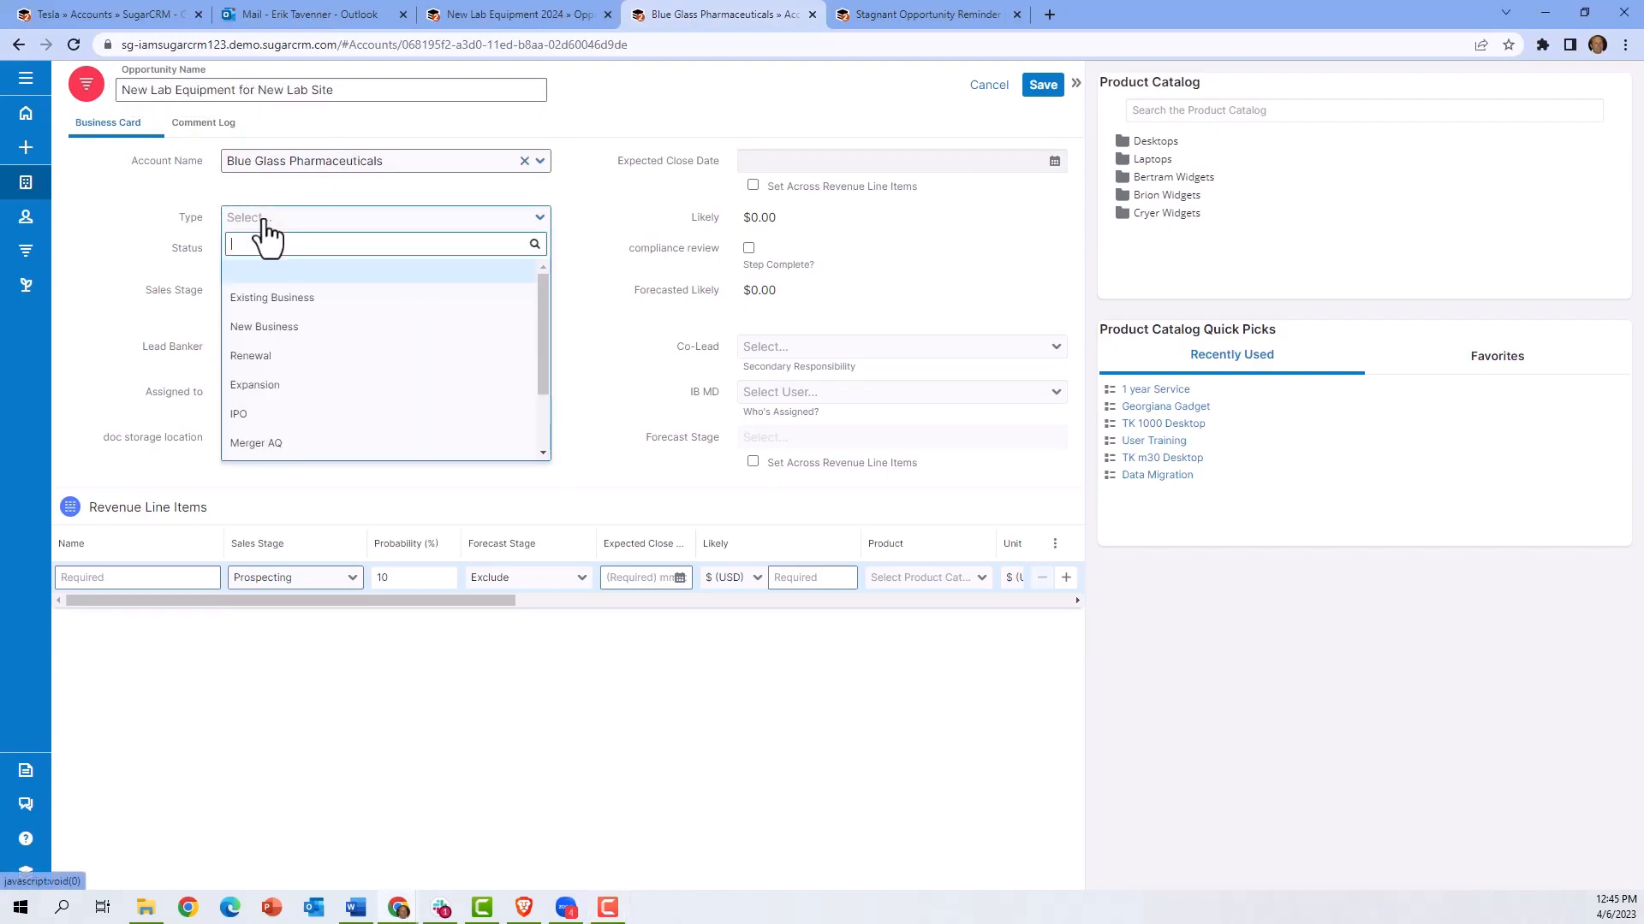
left_click(282, 389)
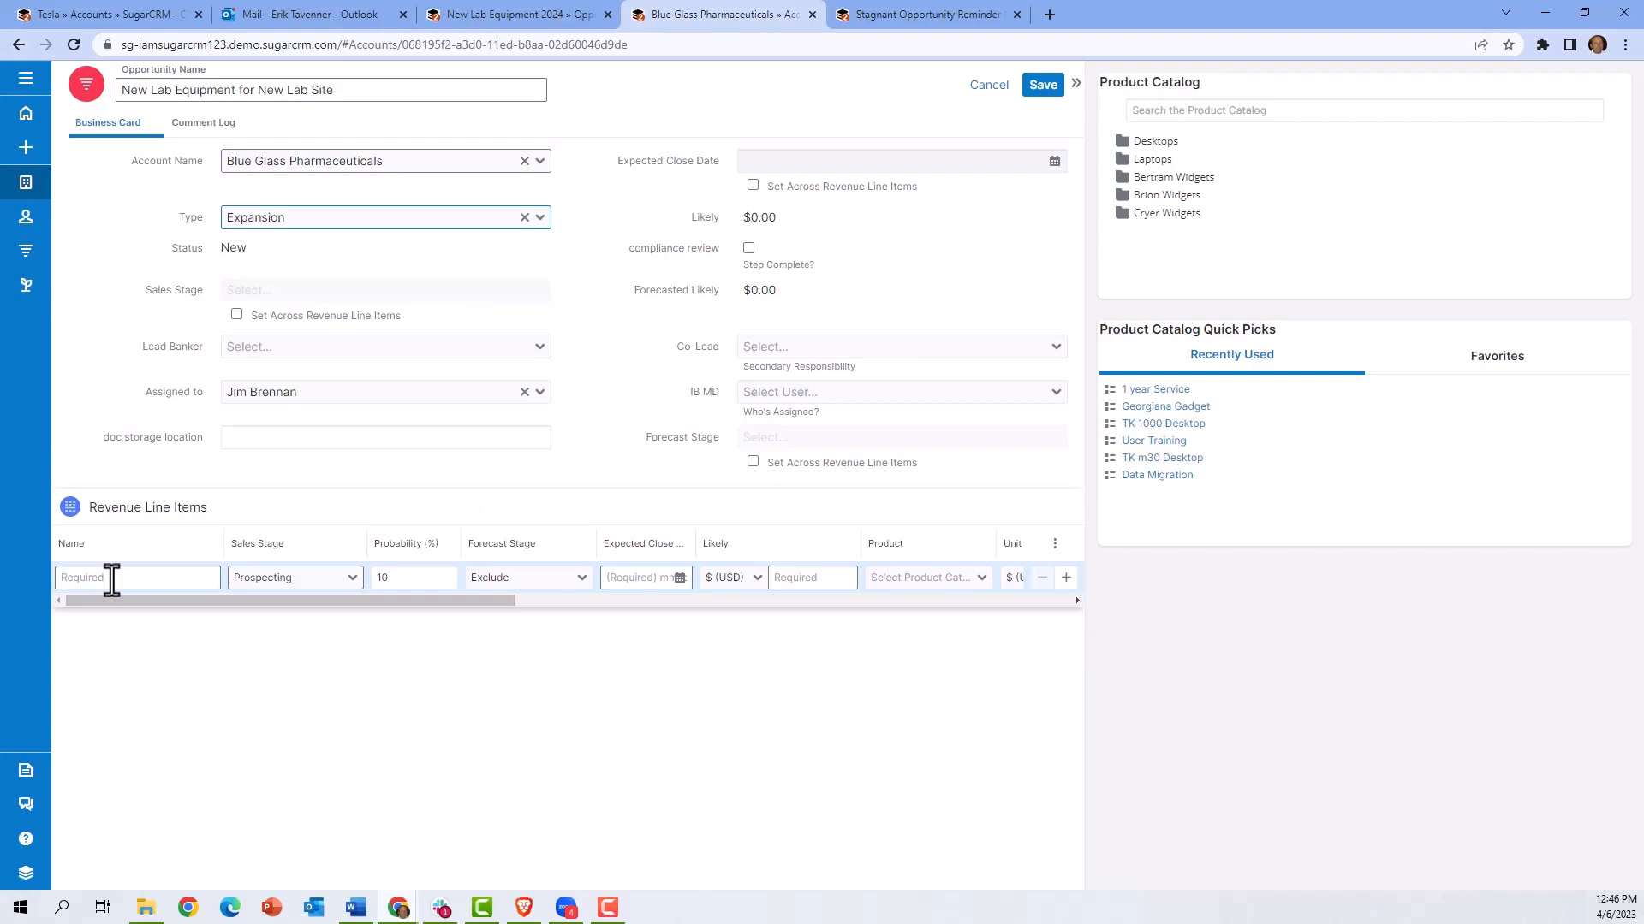
Add User Training, TK 1000 Desktop, Caron Gadget and 24 month Service from the product catalog as revenue line items
left_click(1154, 145)
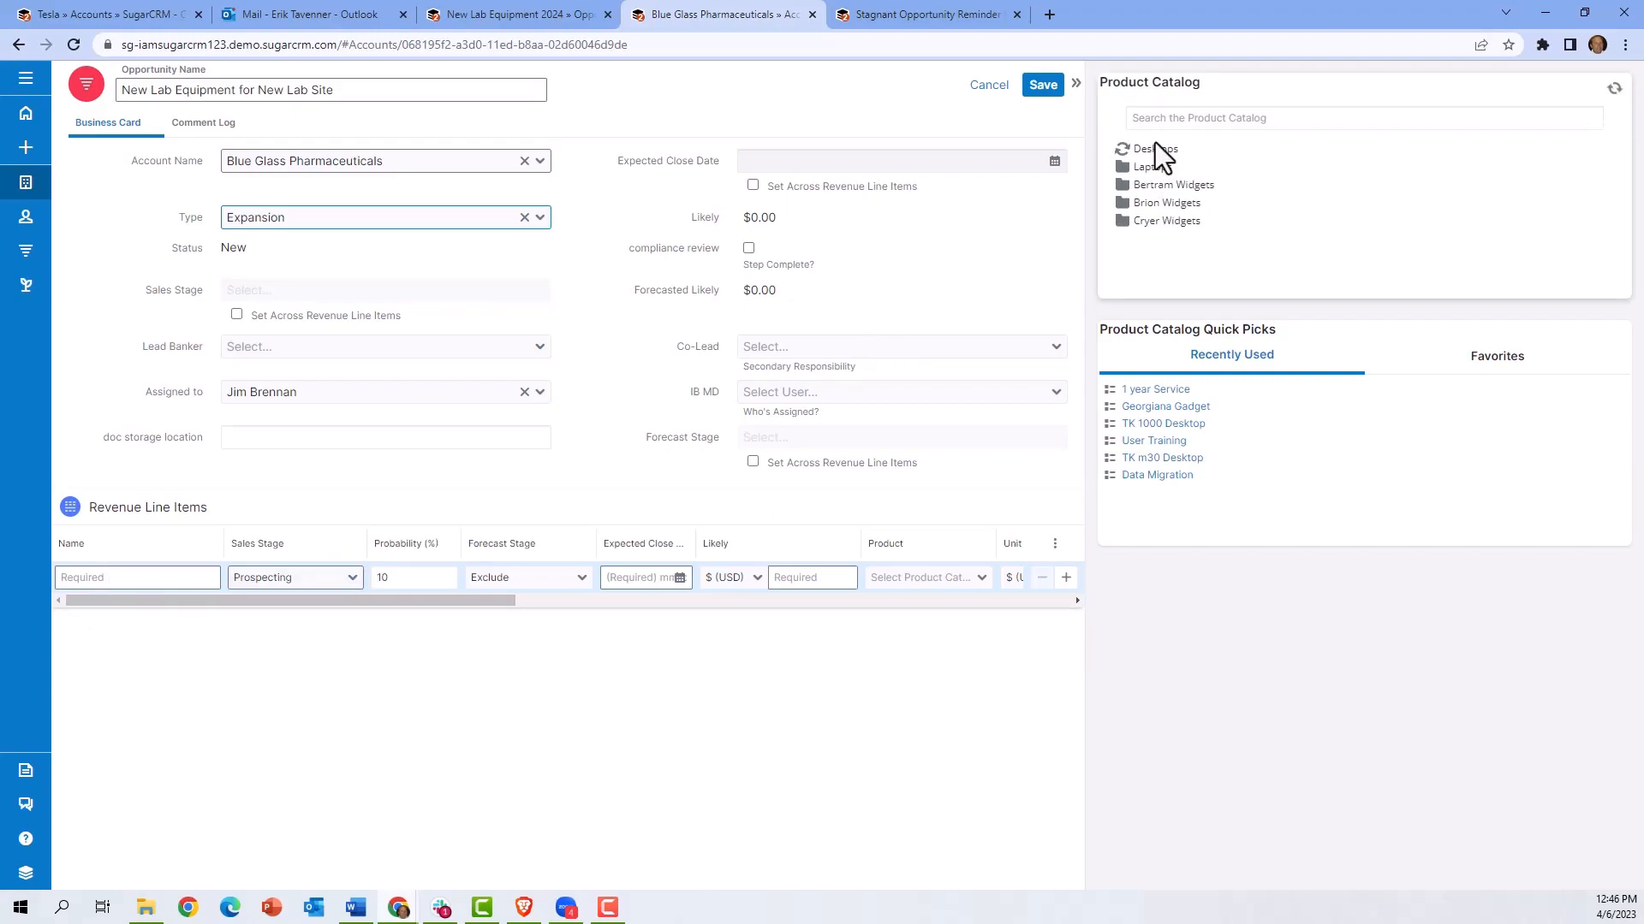
left_click(1150, 175)
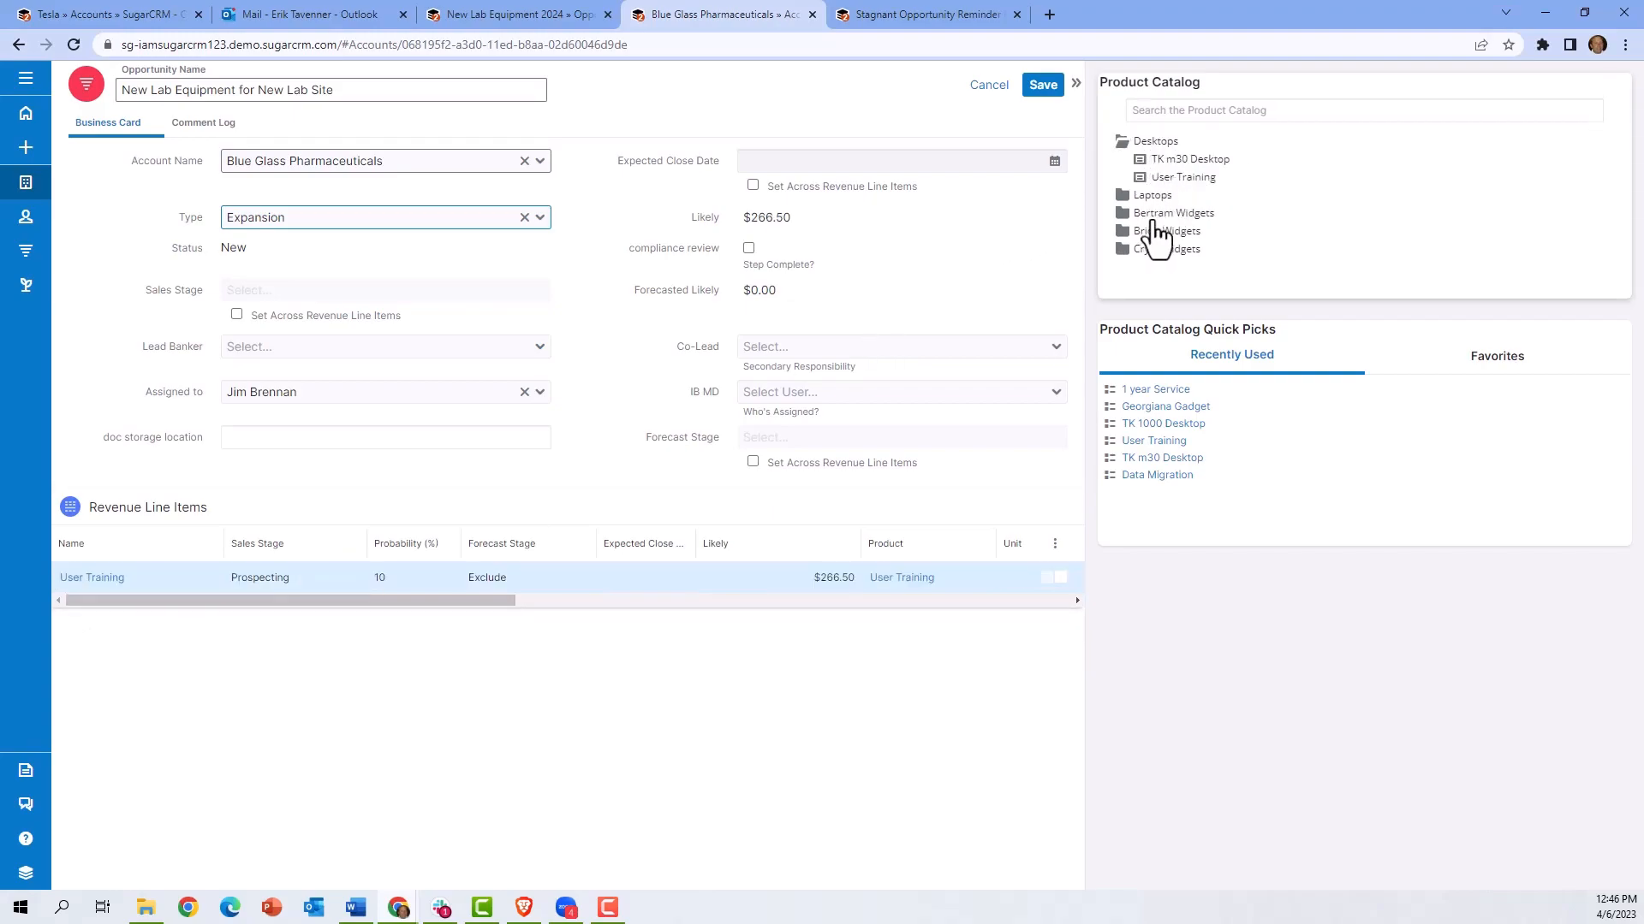
left_click(1149, 196)
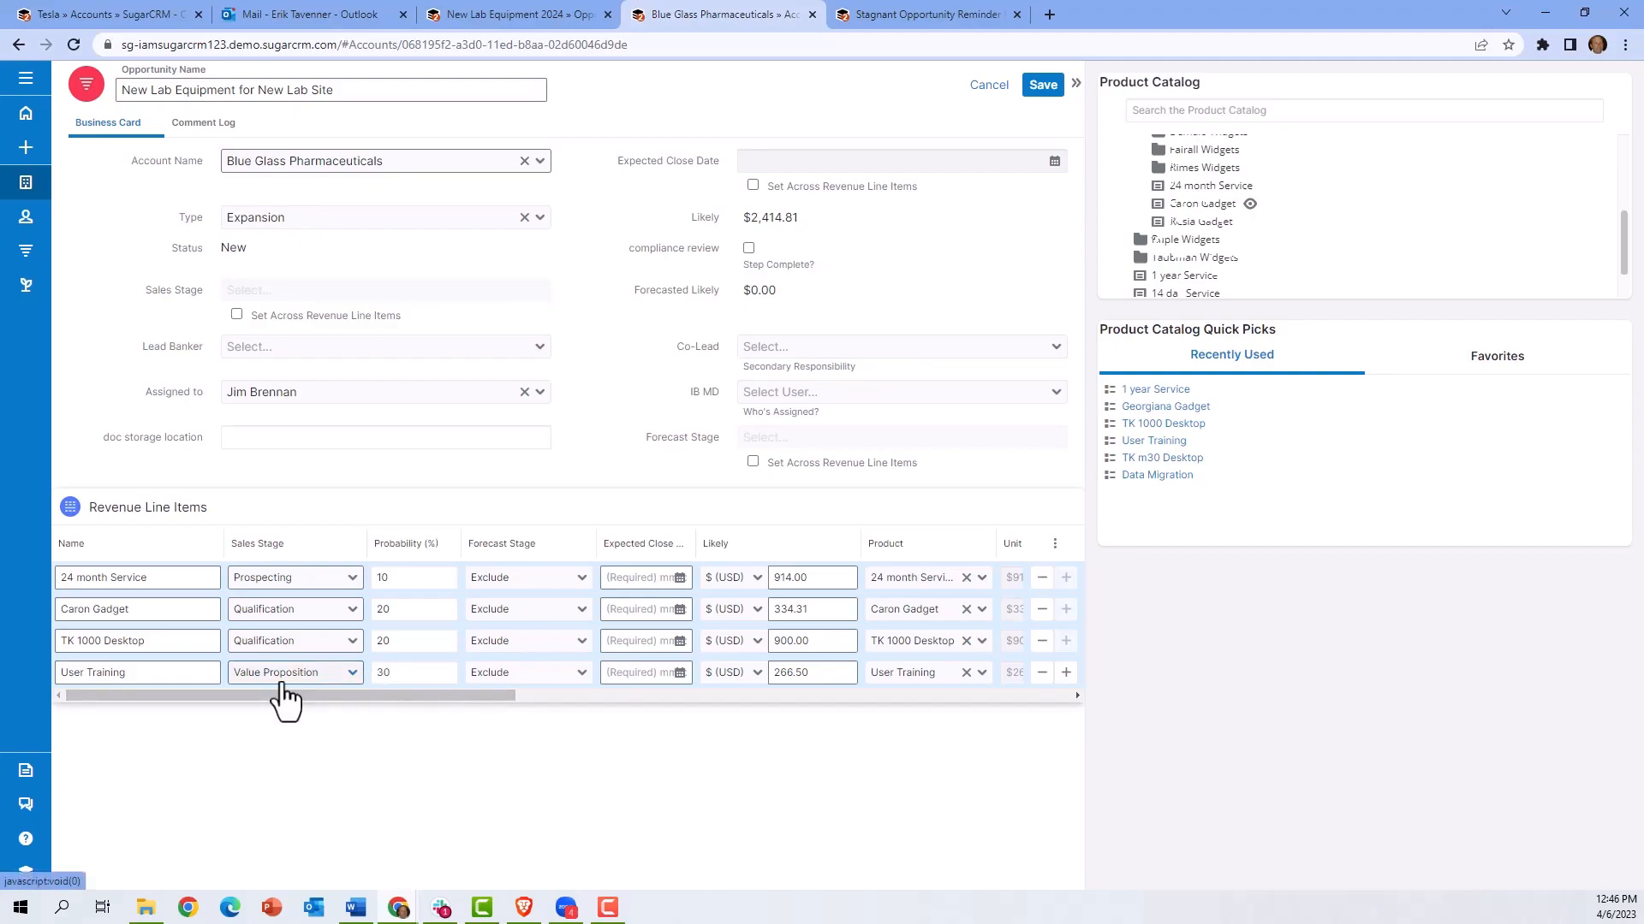
Set the expected close date to 05-25-2023 for both the 24 month Service and Caron Gadget line items
left_click(680, 579)
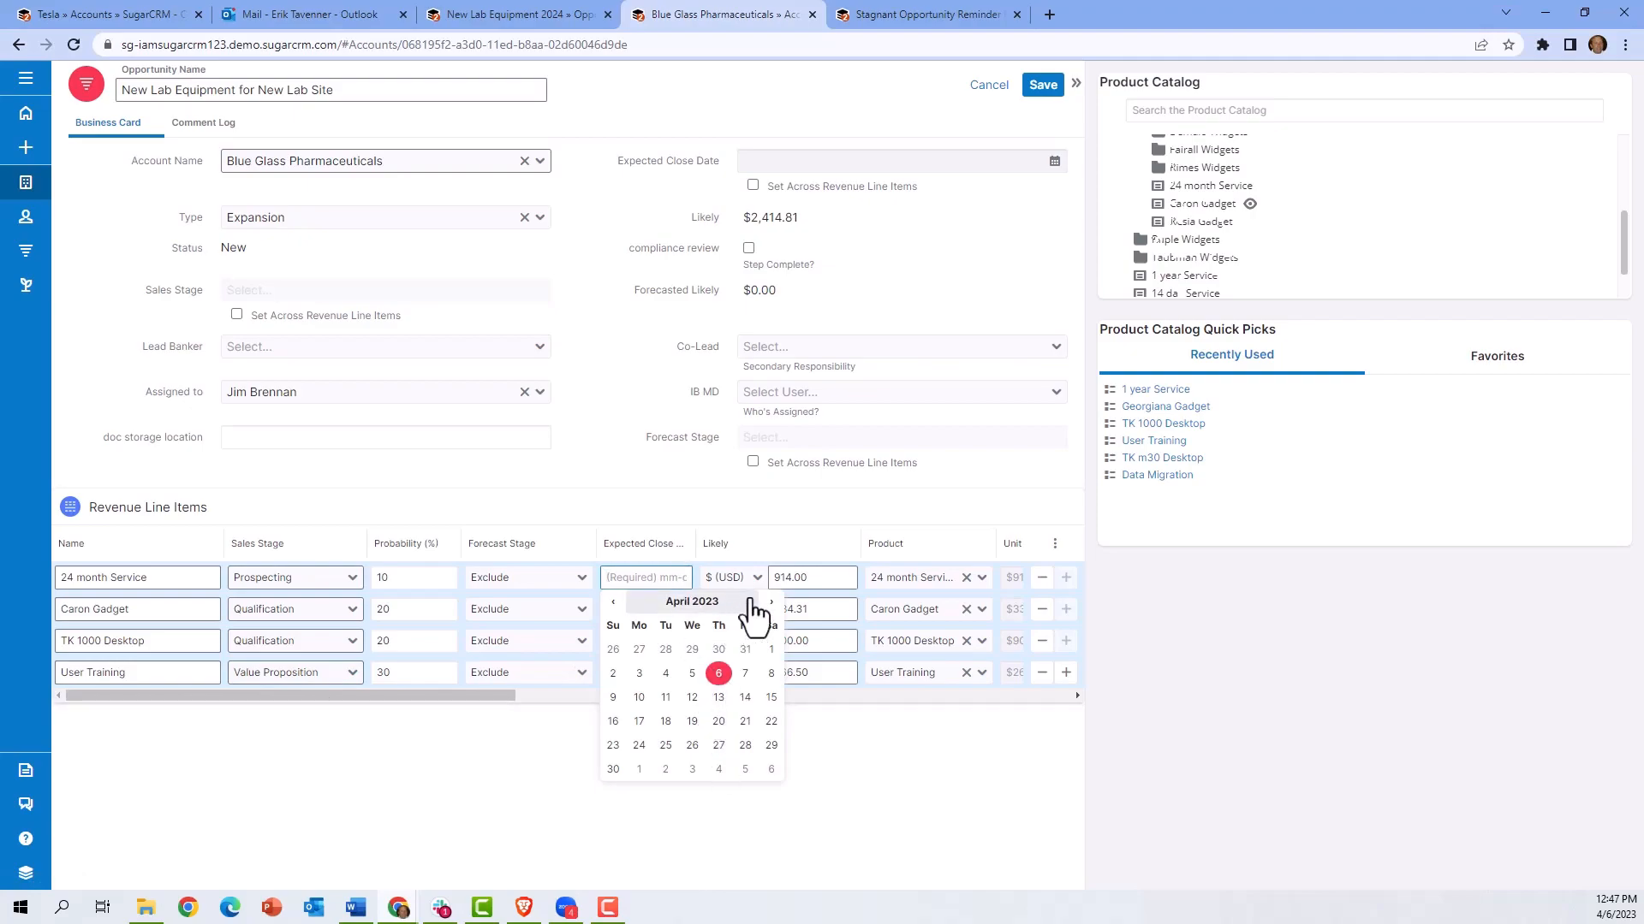
left_click(772, 605)
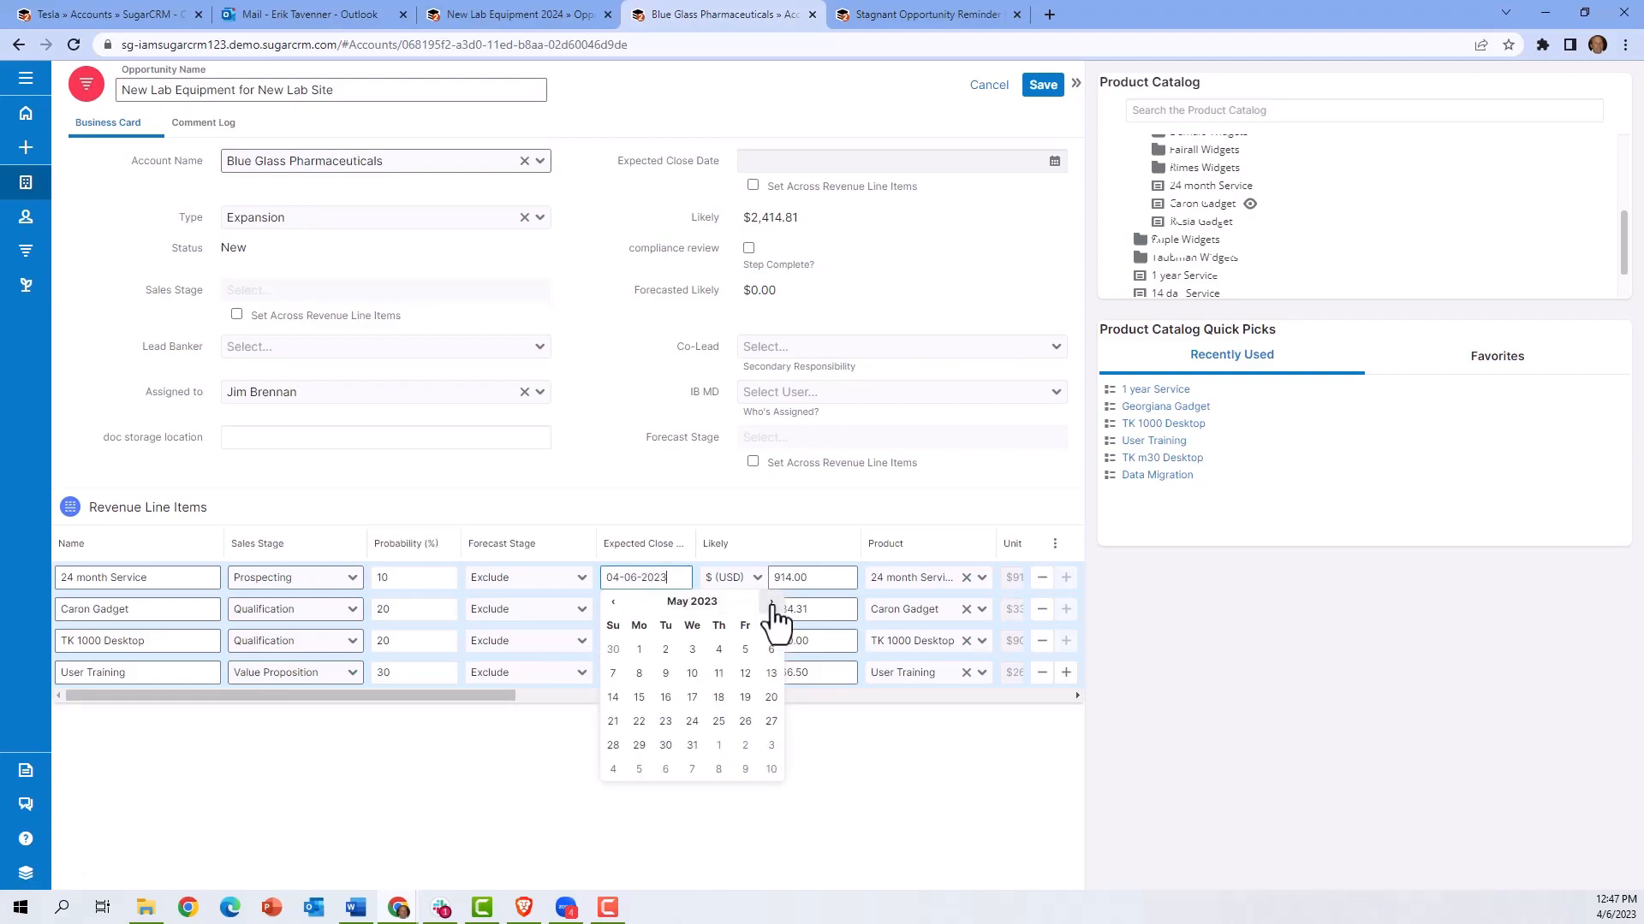
left_click(718, 721)
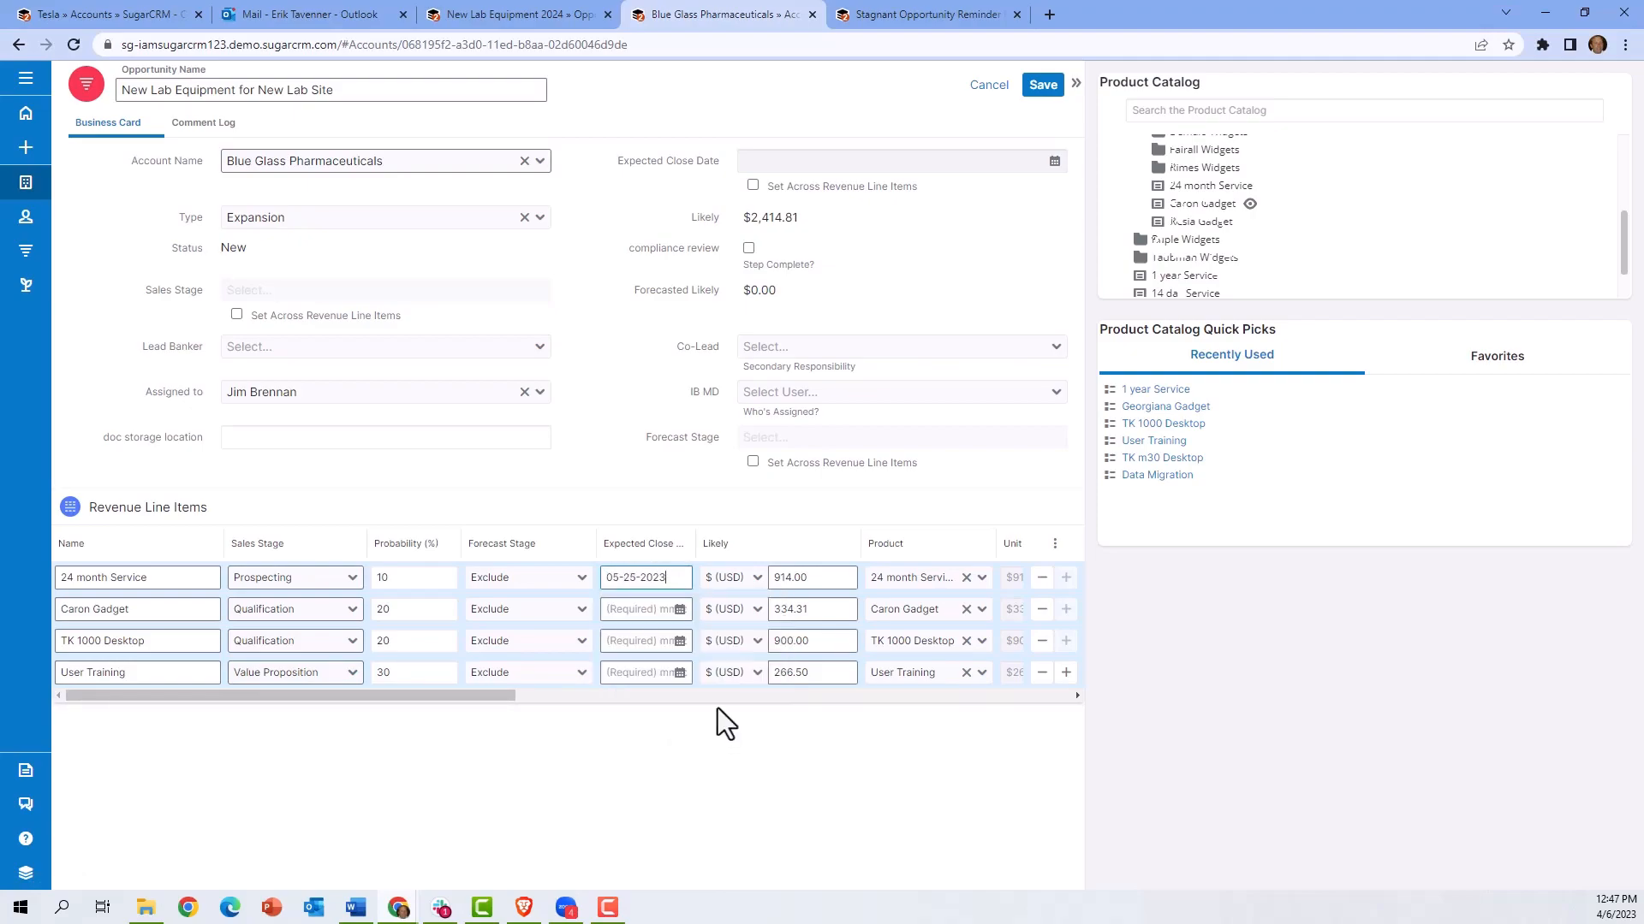
left_click(680, 616)
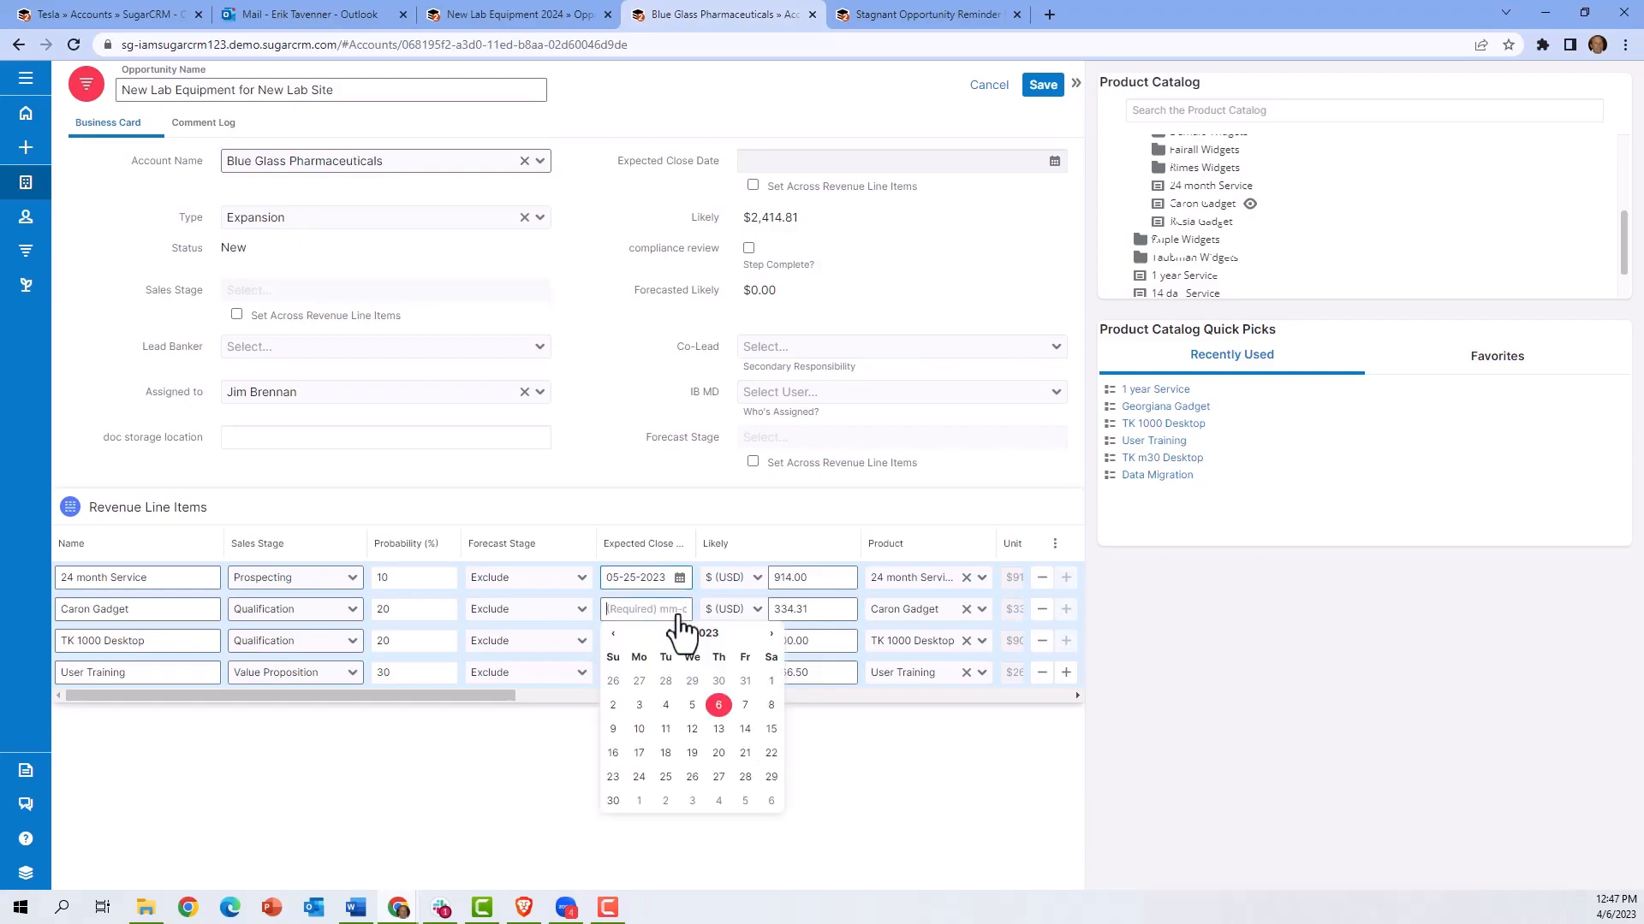
left_click(772, 635)
left_click(719, 754)
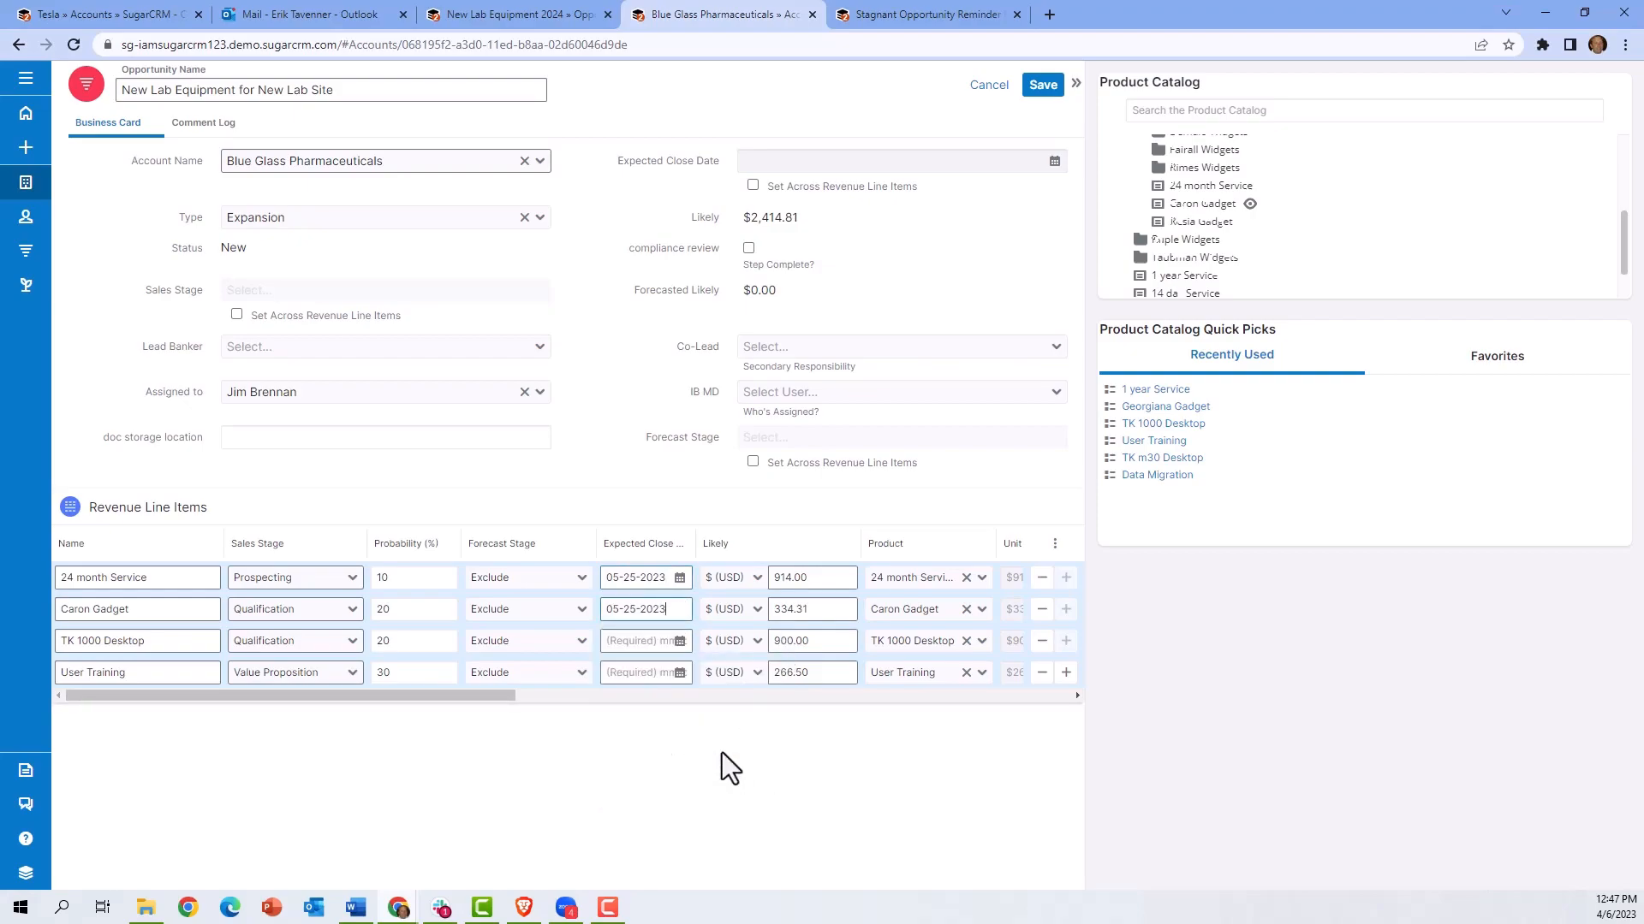
Set the expected close dates of TK 1000 Desktop to 07-20-2023 and User Training to 04-27-2023
left_click(680, 641)
left_click(772, 665)
left_click(771, 665)
left_click(771, 665)
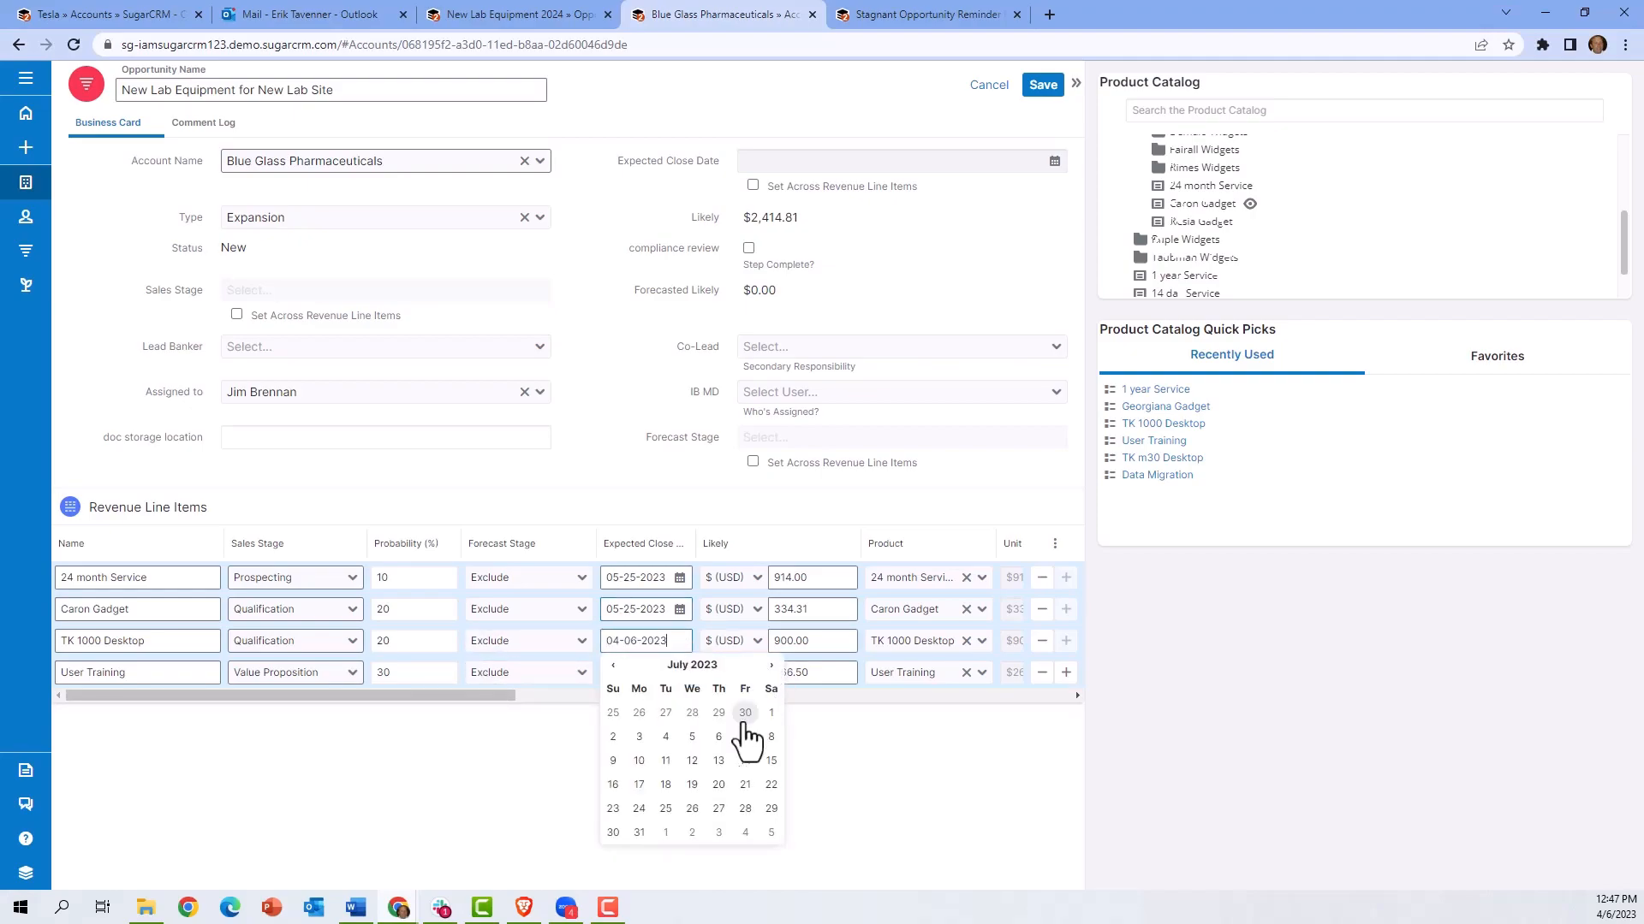
left_click(718, 783)
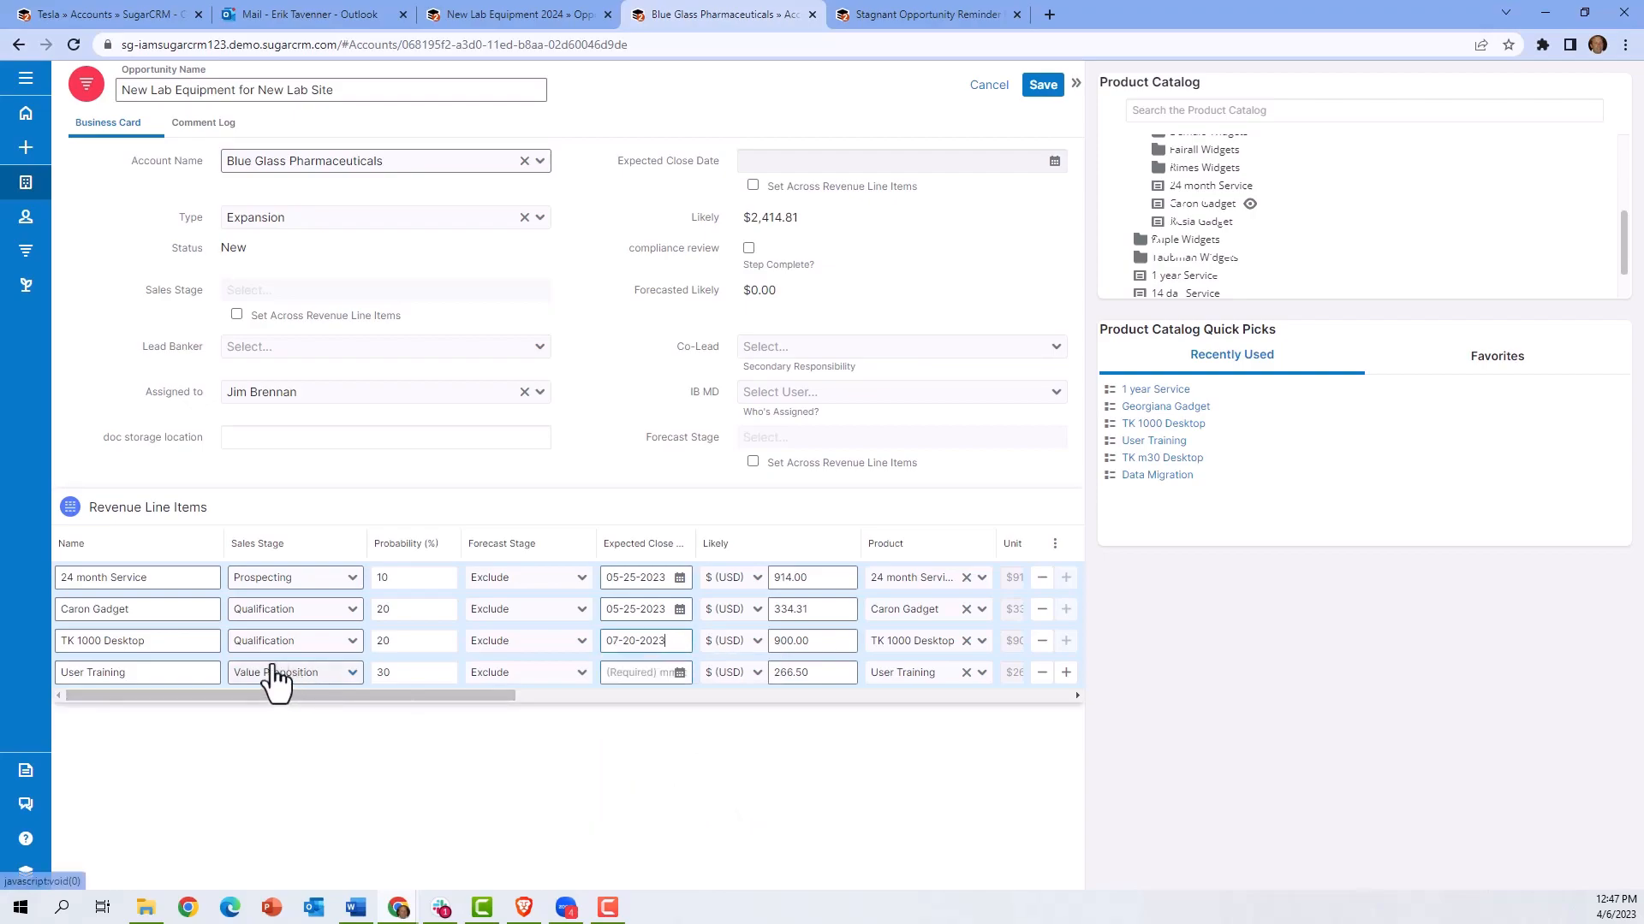
left_click(680, 673)
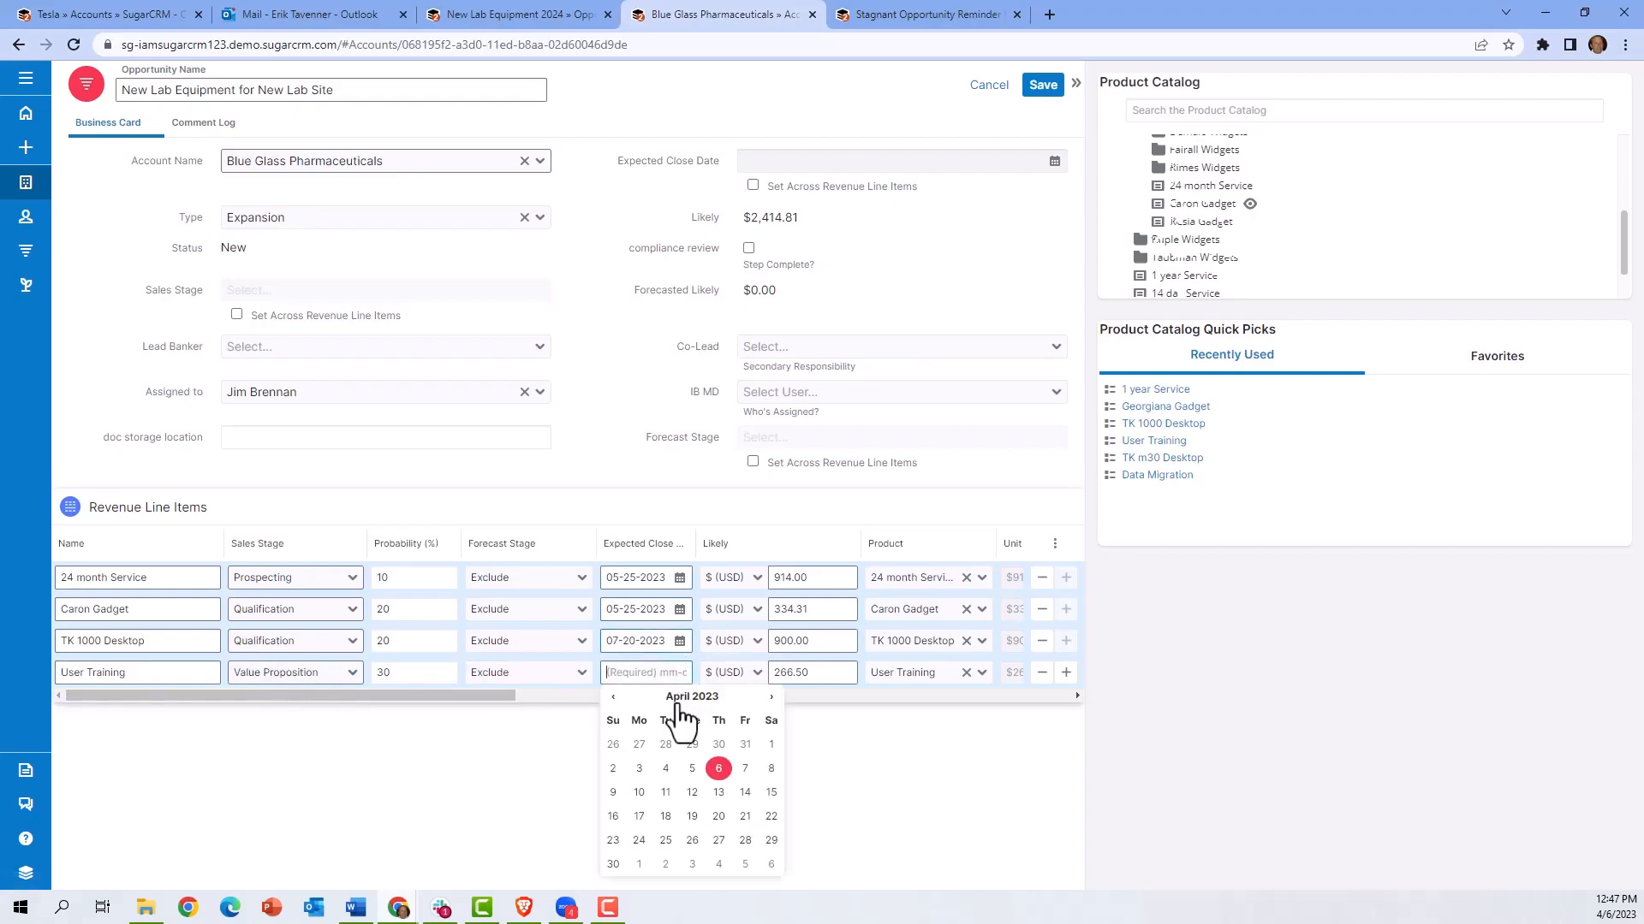
left_click(725, 849)
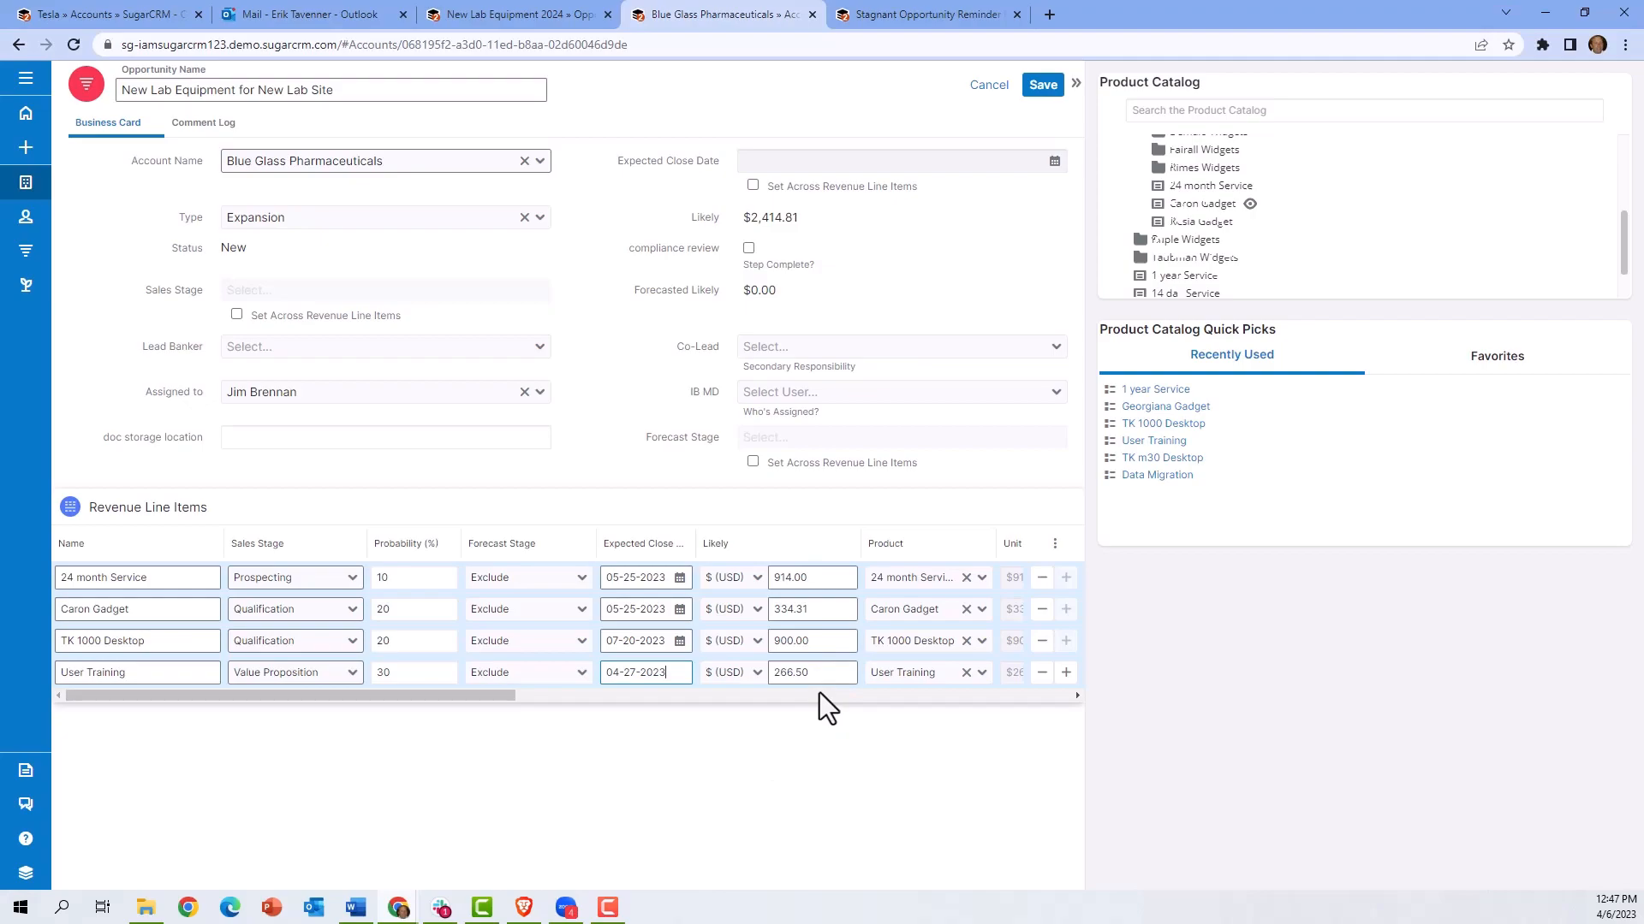
Give the 24 month Service line item a 20% discount and the Caron Gadget line item a 30% discount
left_click_drag(464, 696, 729, 726)
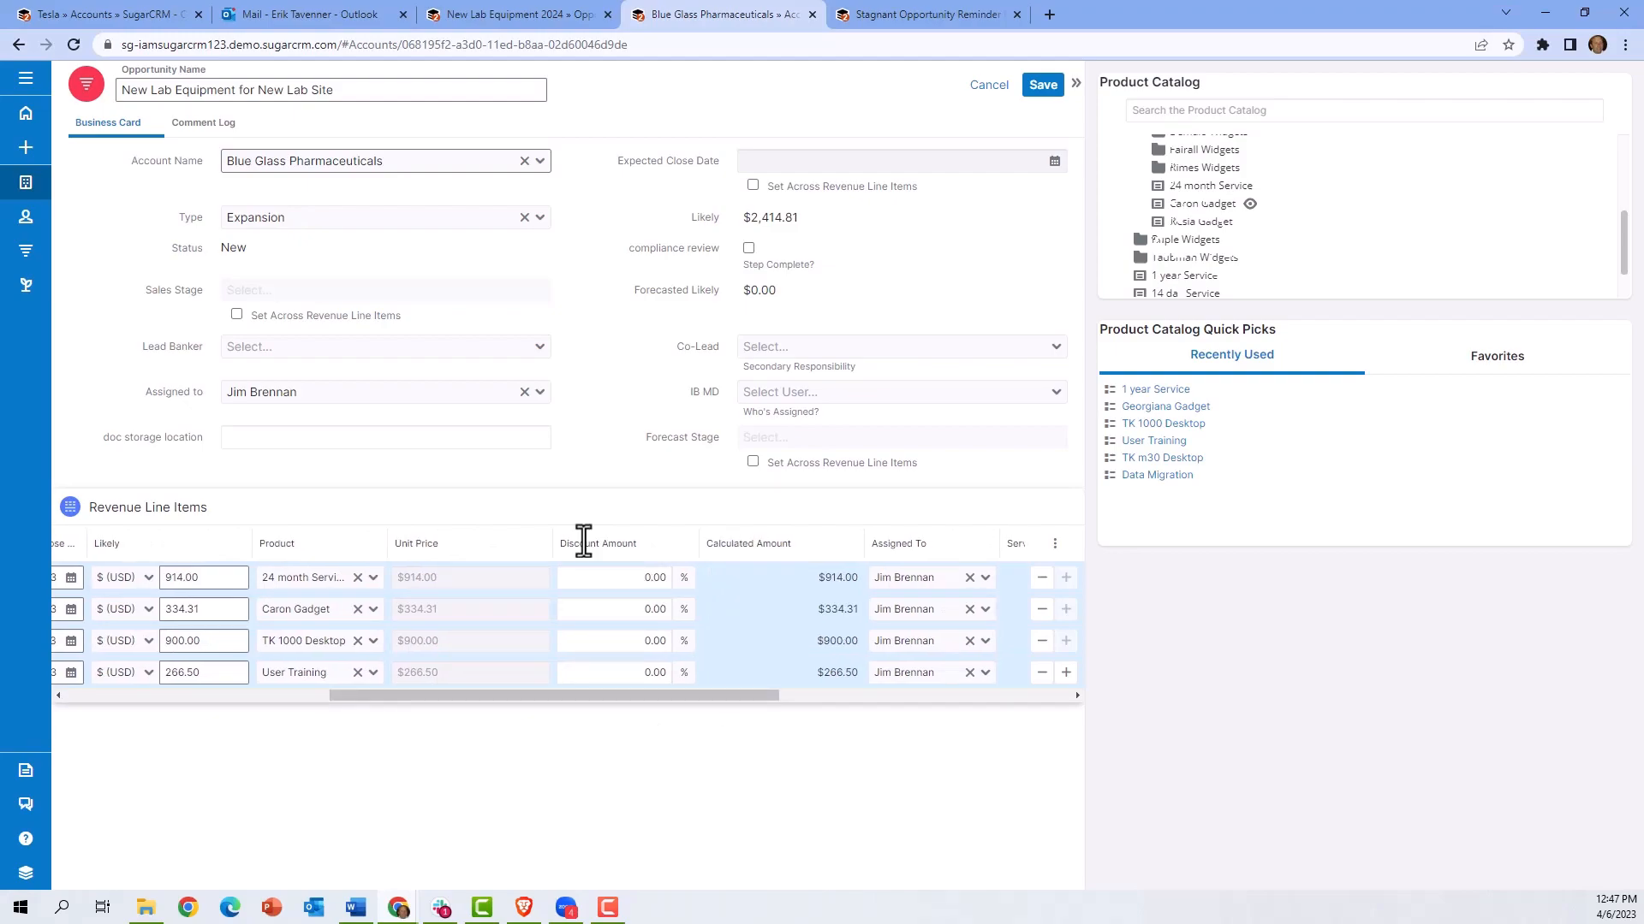
left_click(655, 578)
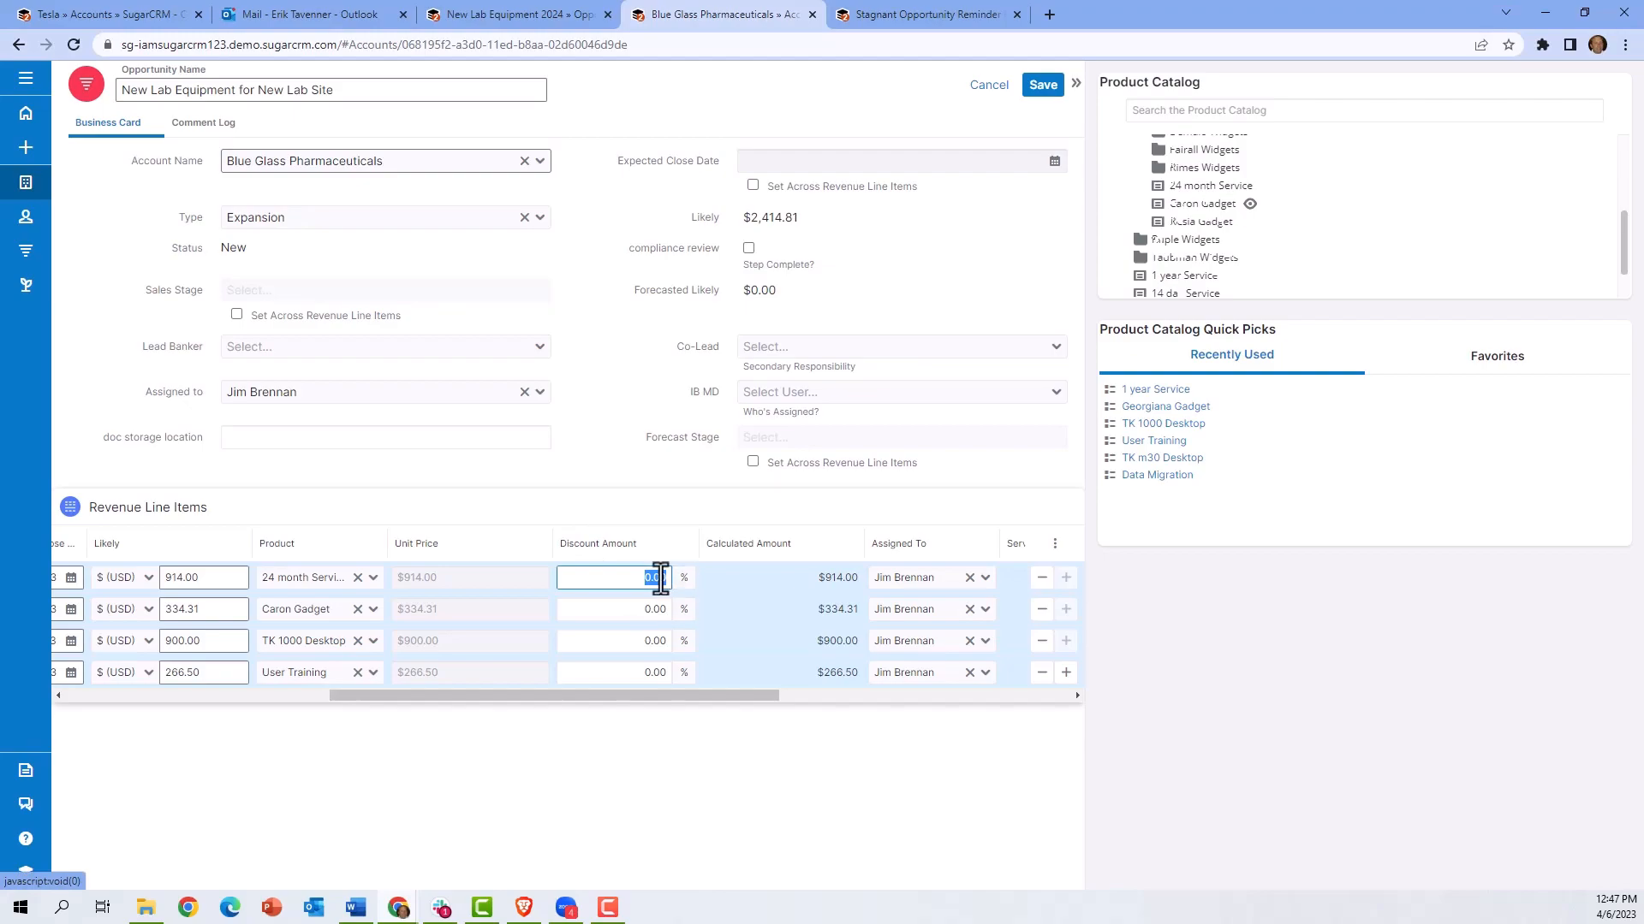
type("20")
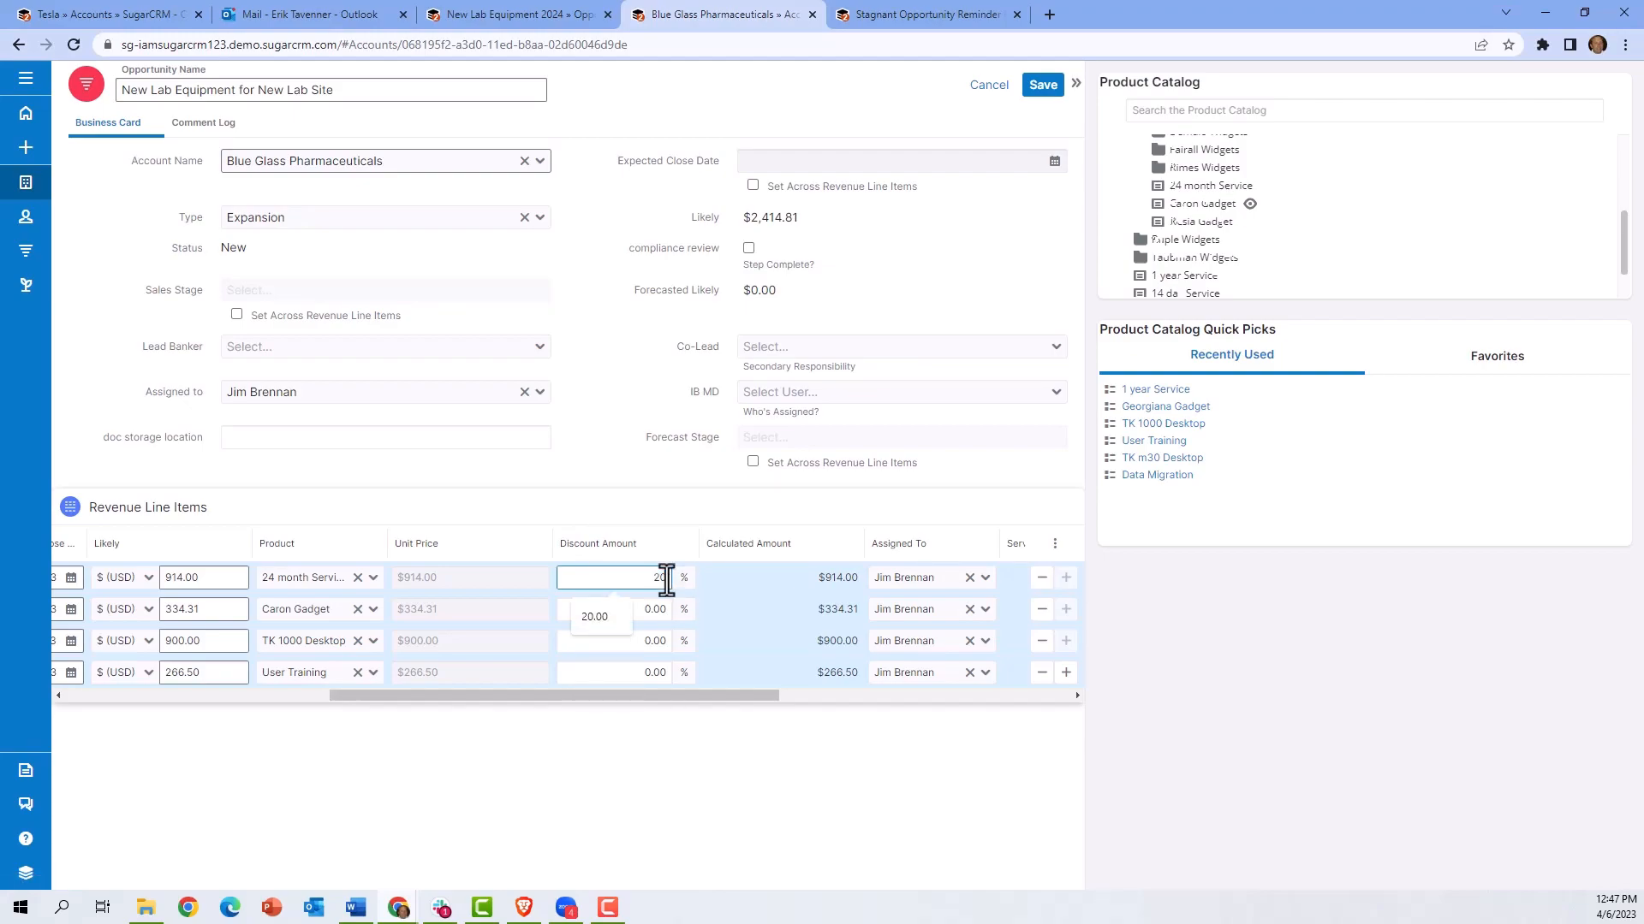
left_click(639, 616)
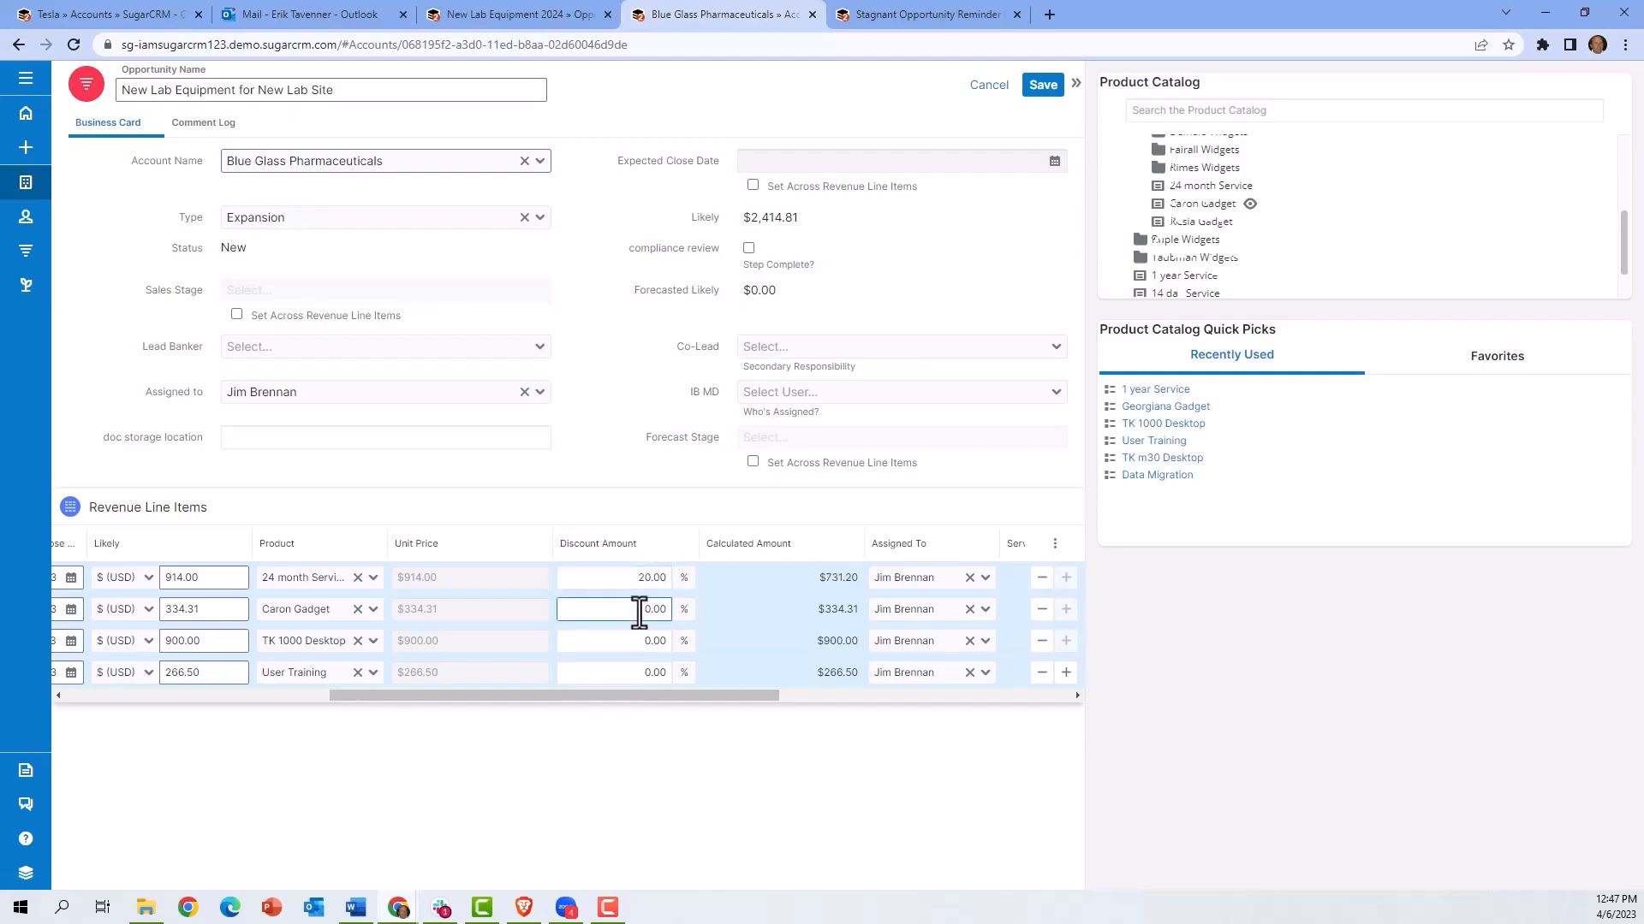
type("30")
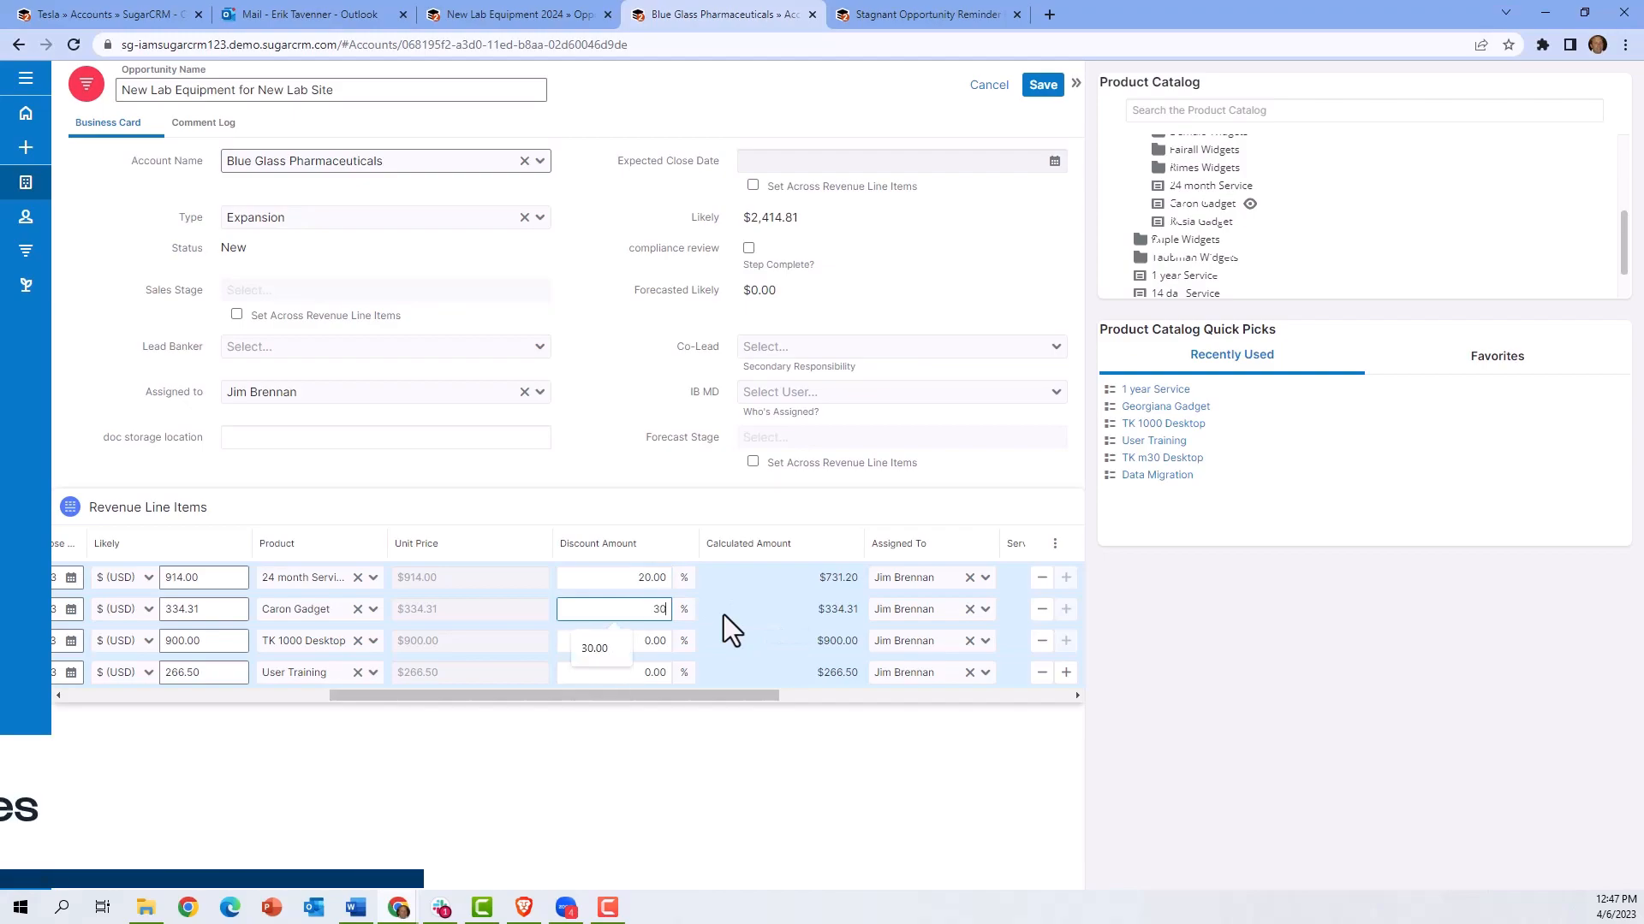
left_click(723, 615)
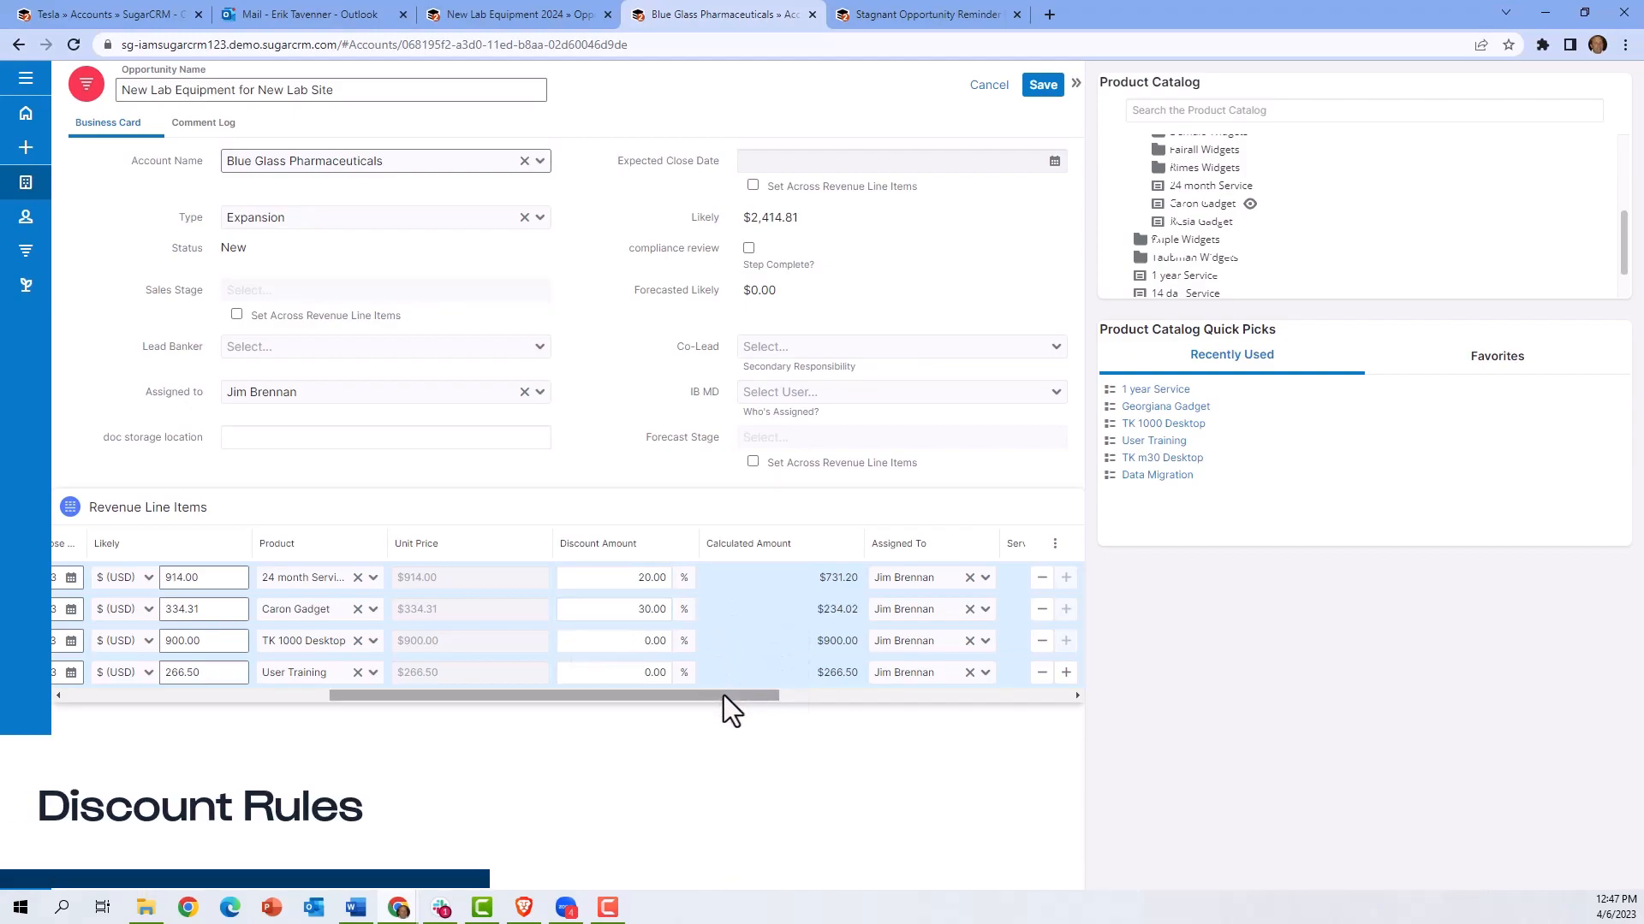
Reassign the User Training and Caron Gadget line items to the same customer service agent
left_click_drag(723, 695, 832, 696)
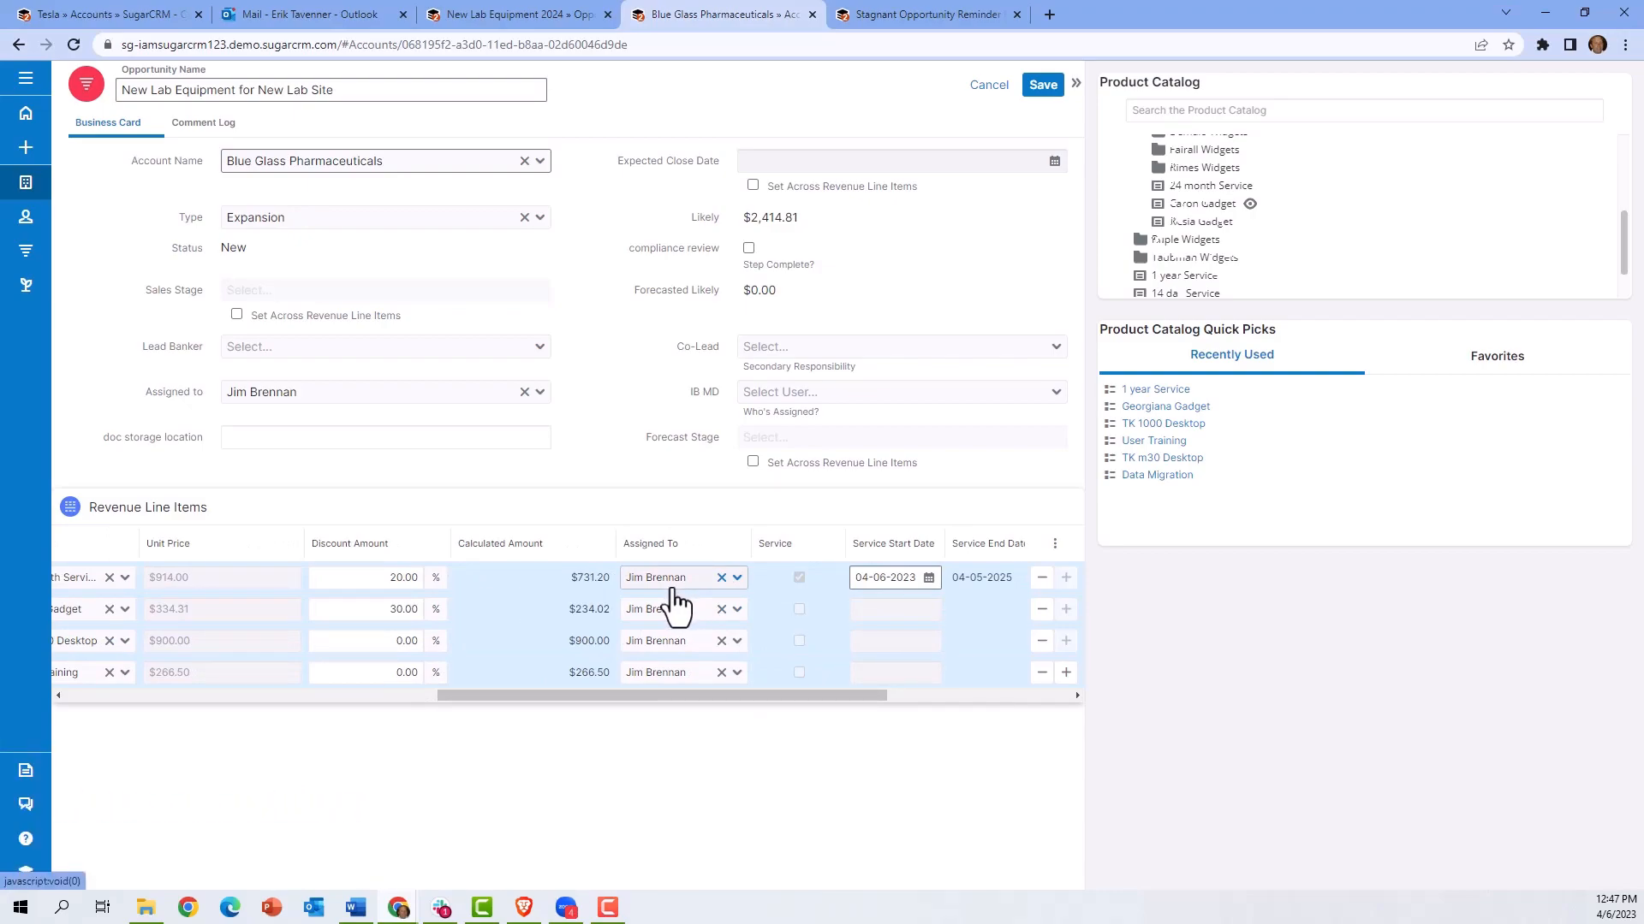
left_click(737, 673)
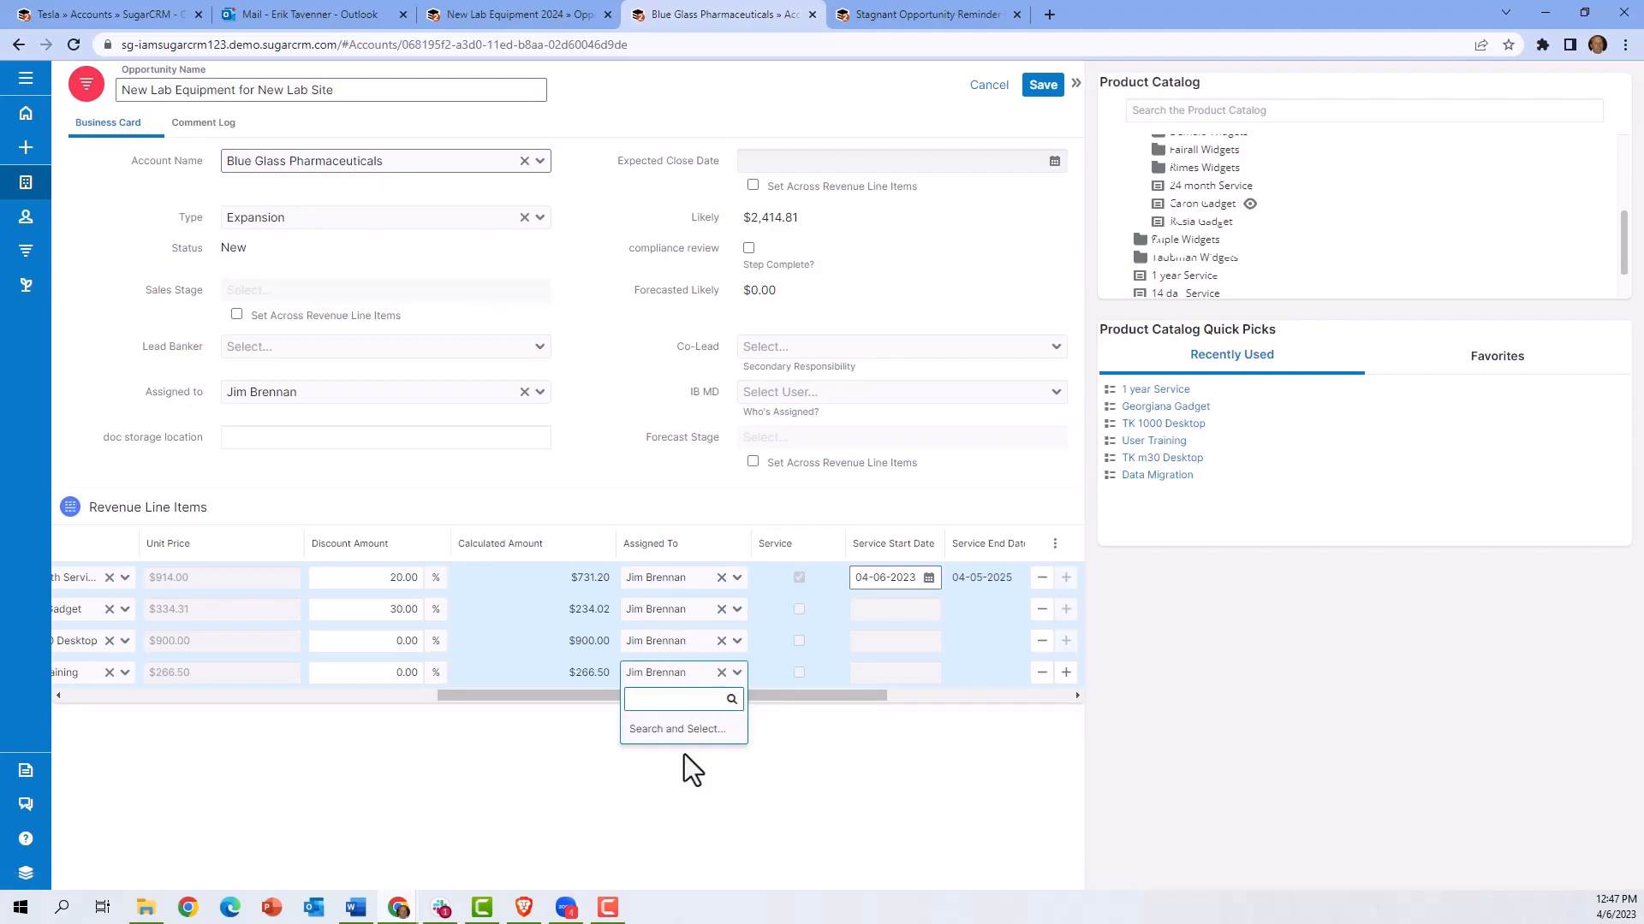
left_click(668, 734)
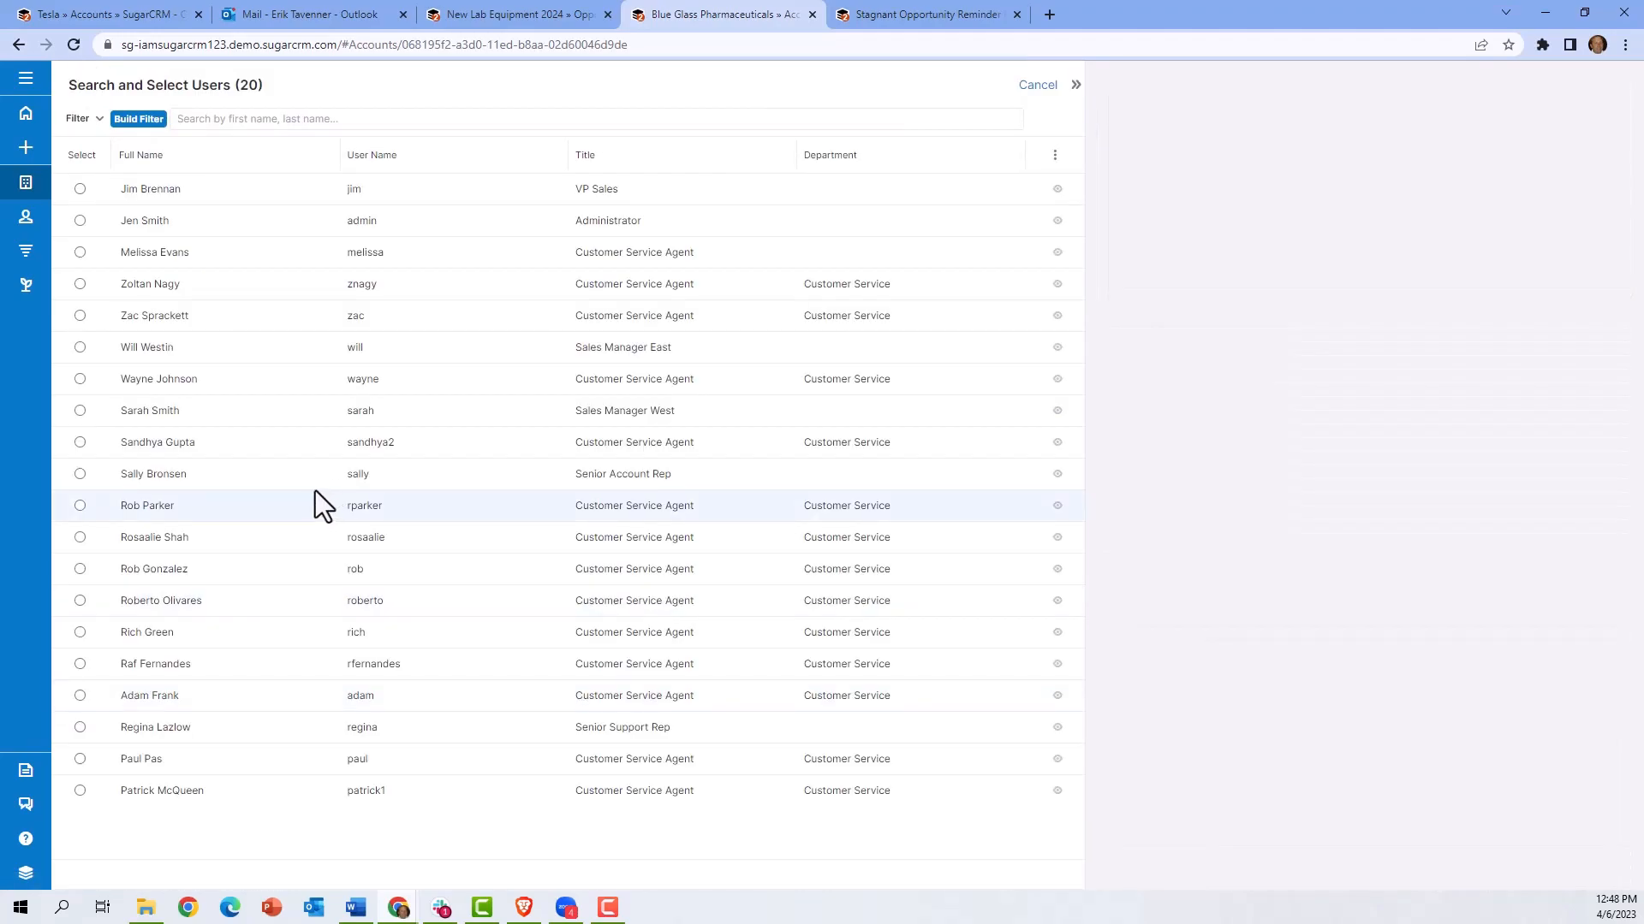
left_click(79, 315)
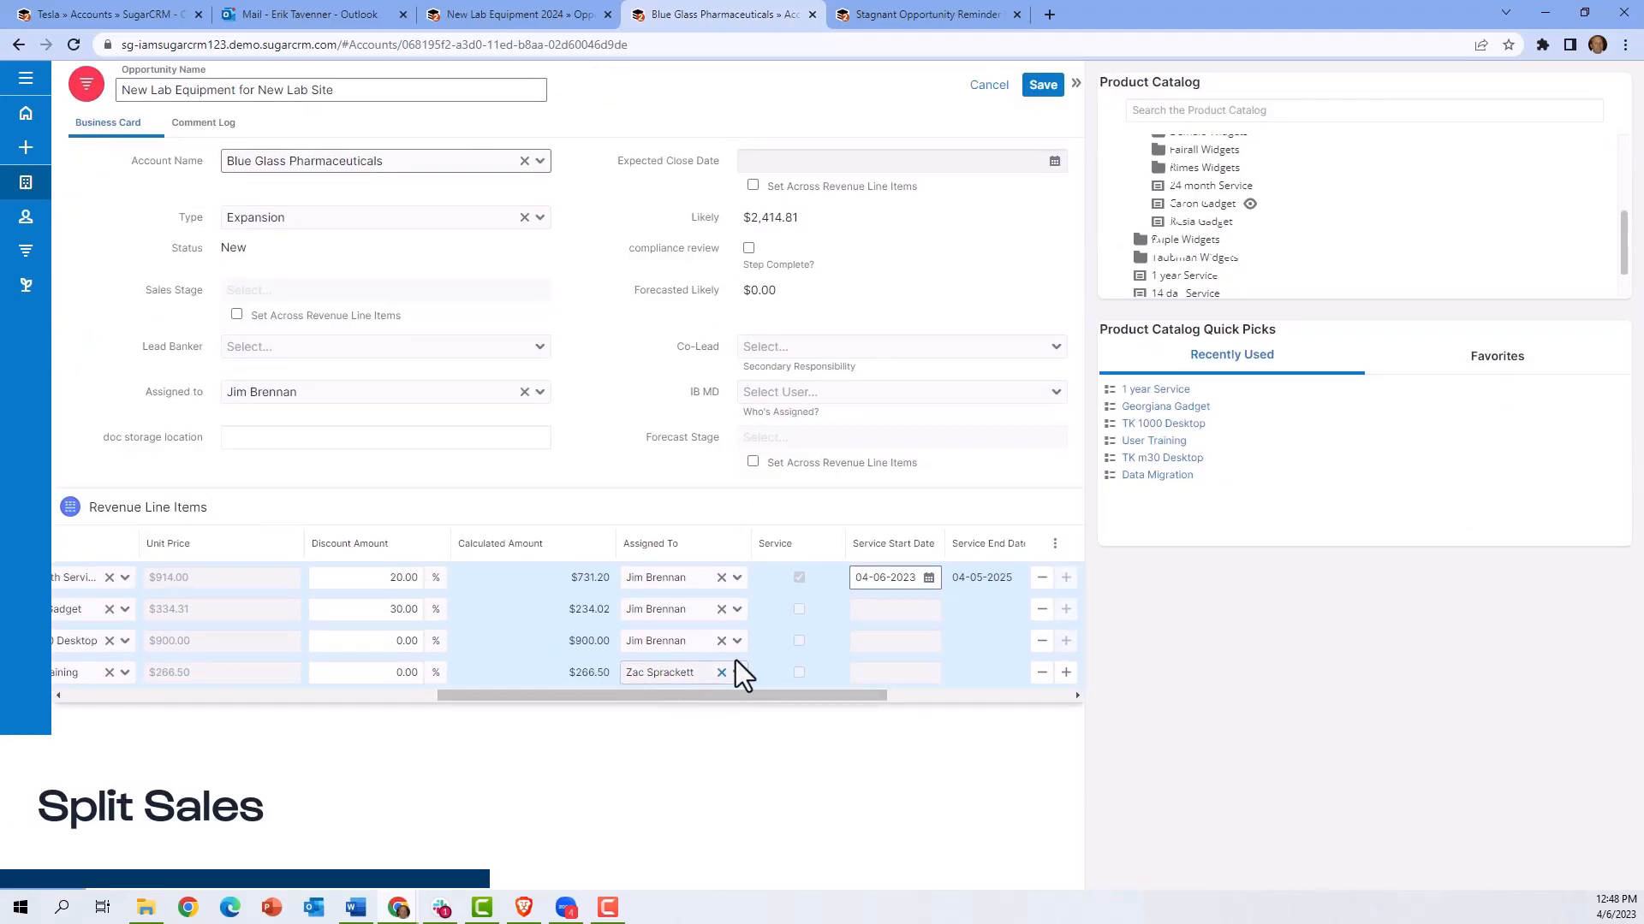
left_click(737, 610)
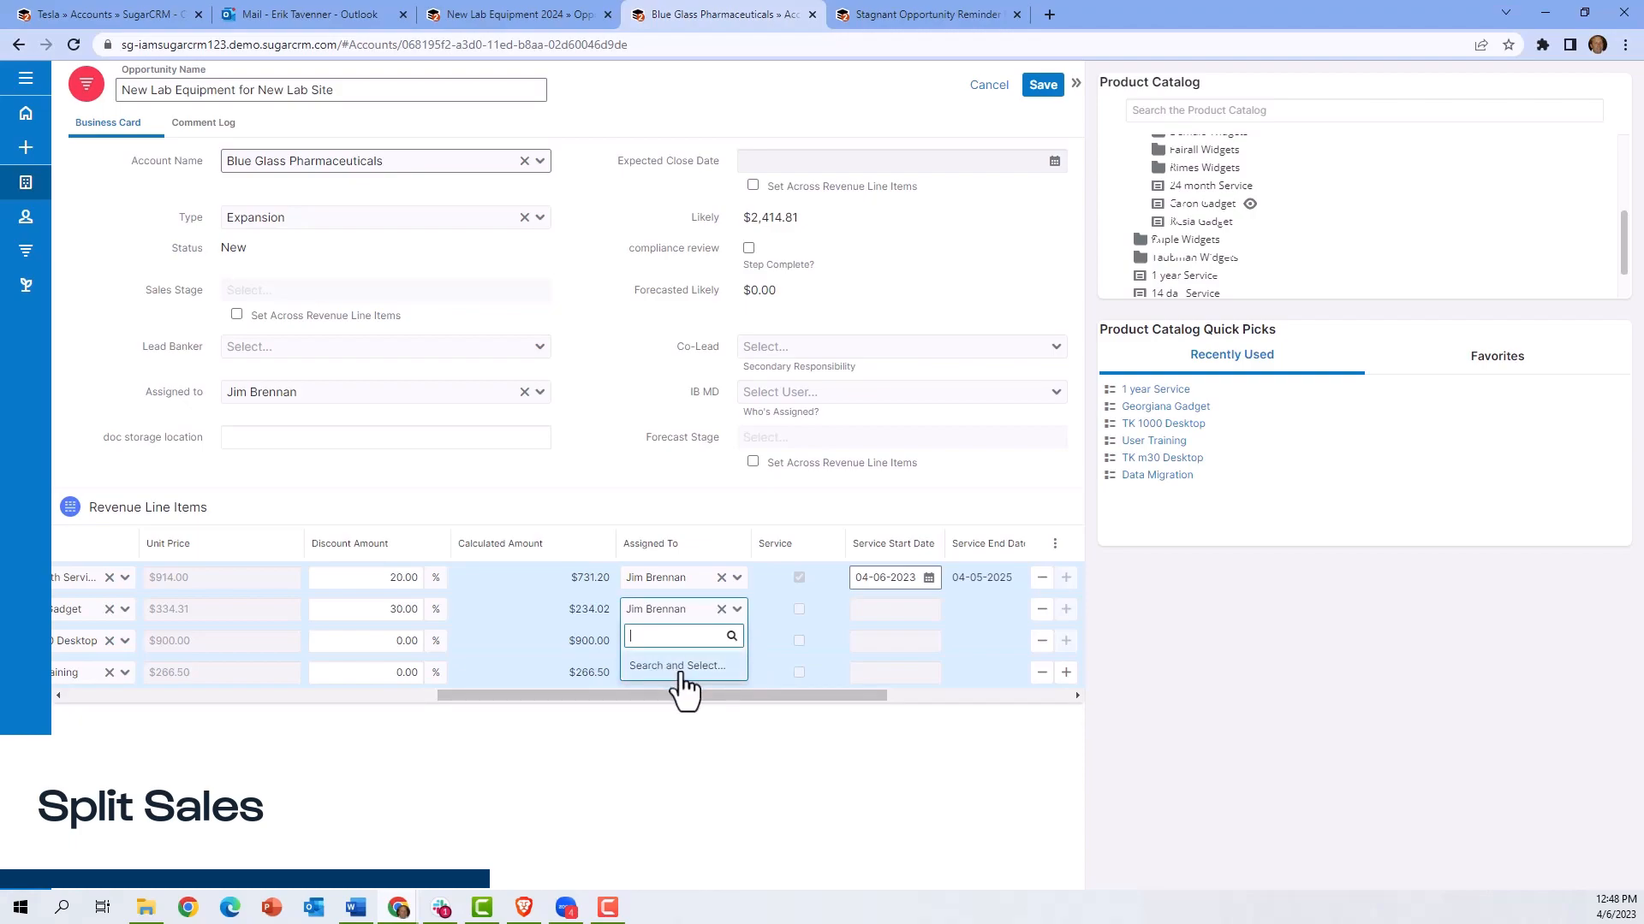
type("zac")
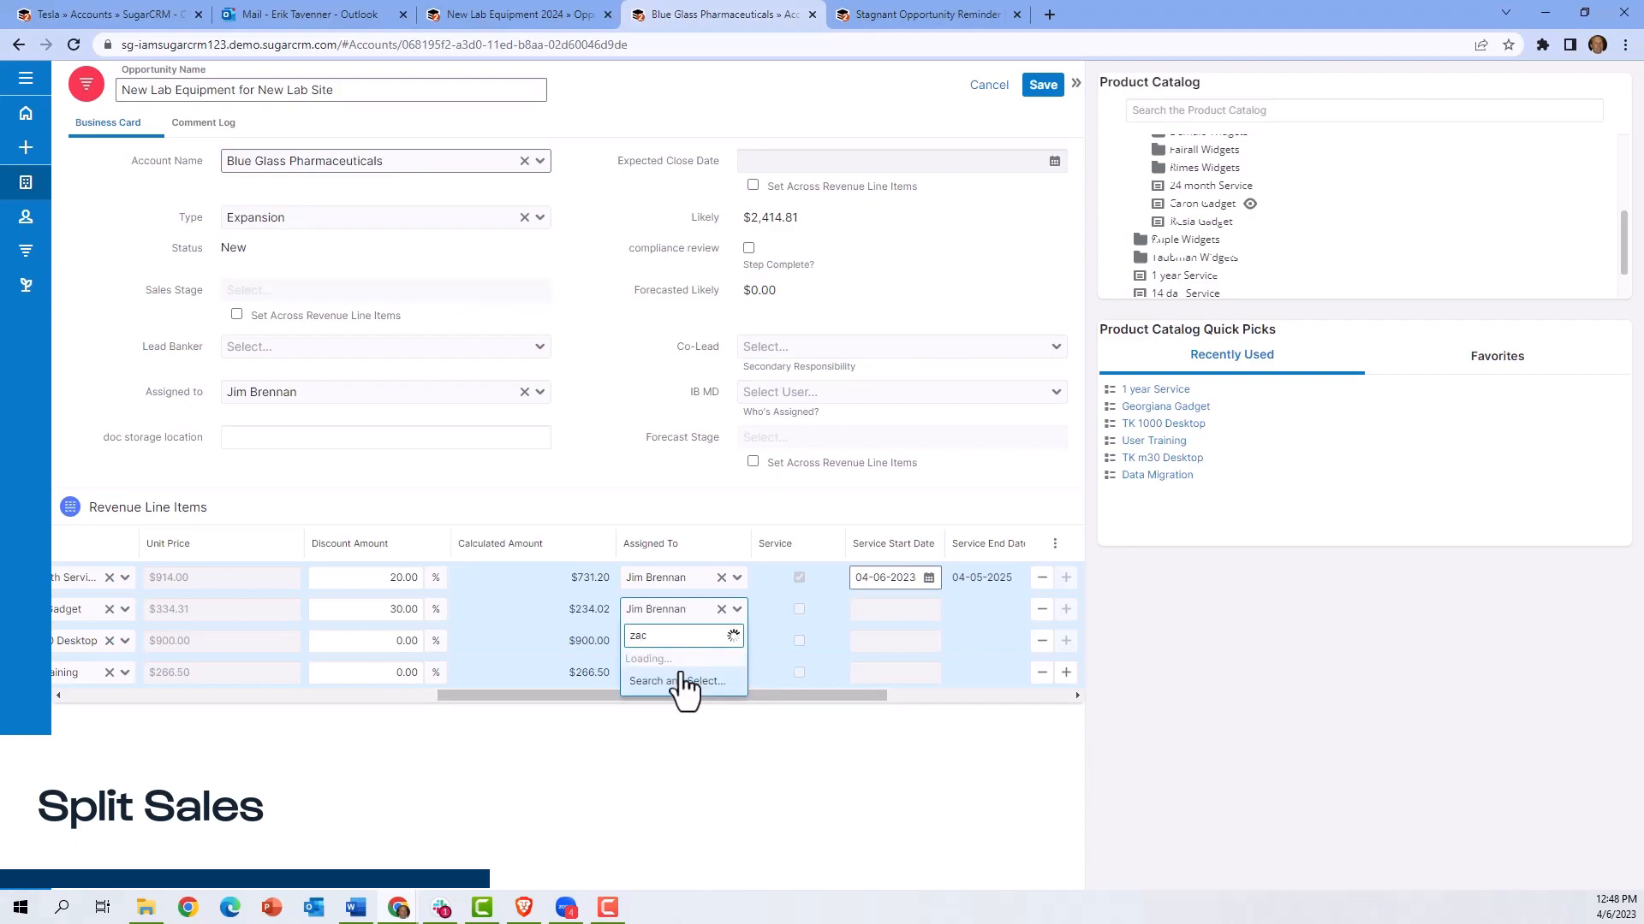
left_click(681, 667)
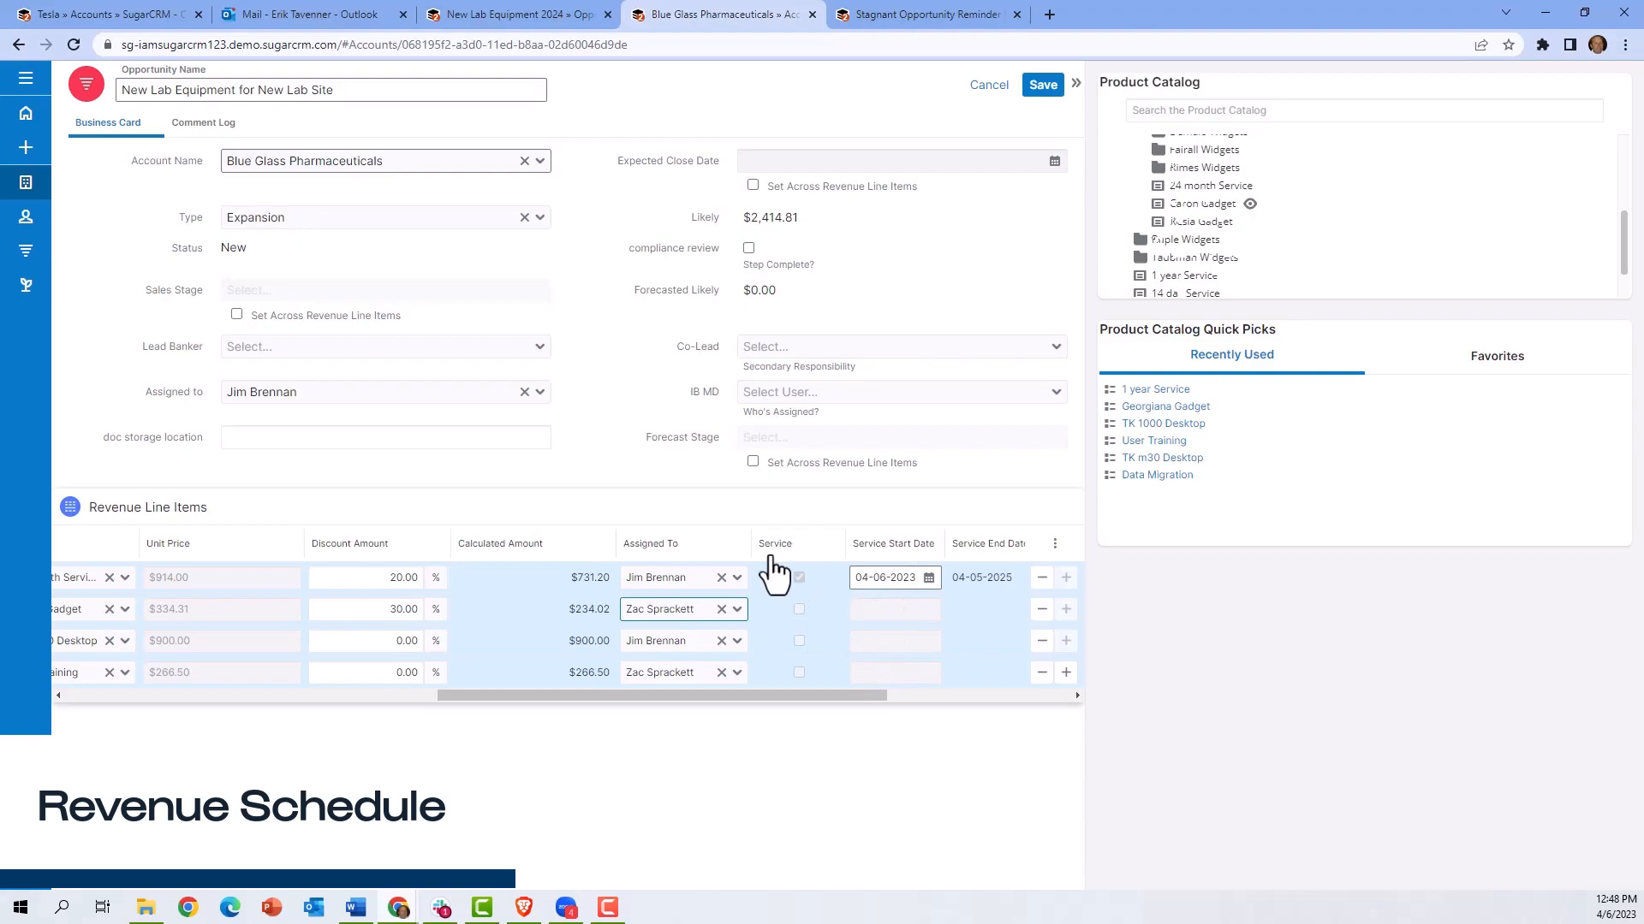
Review the service duration and renewable setting of the 24 month Service line item, and save the opportunity
left_click_drag(793, 692, 965, 697)
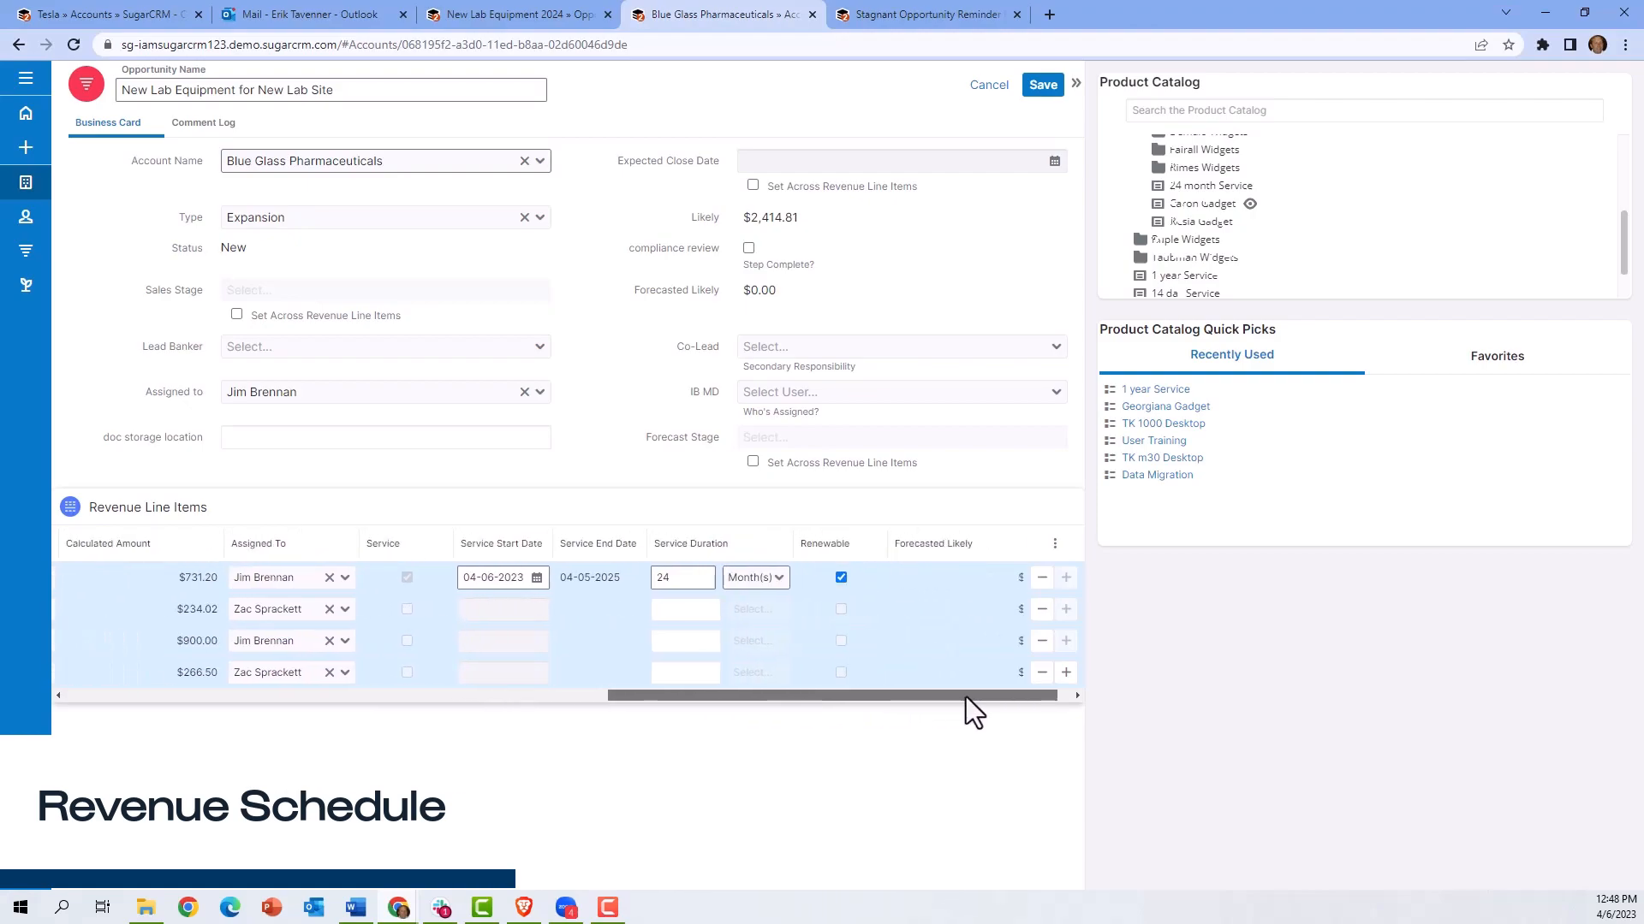
left_click(840, 577)
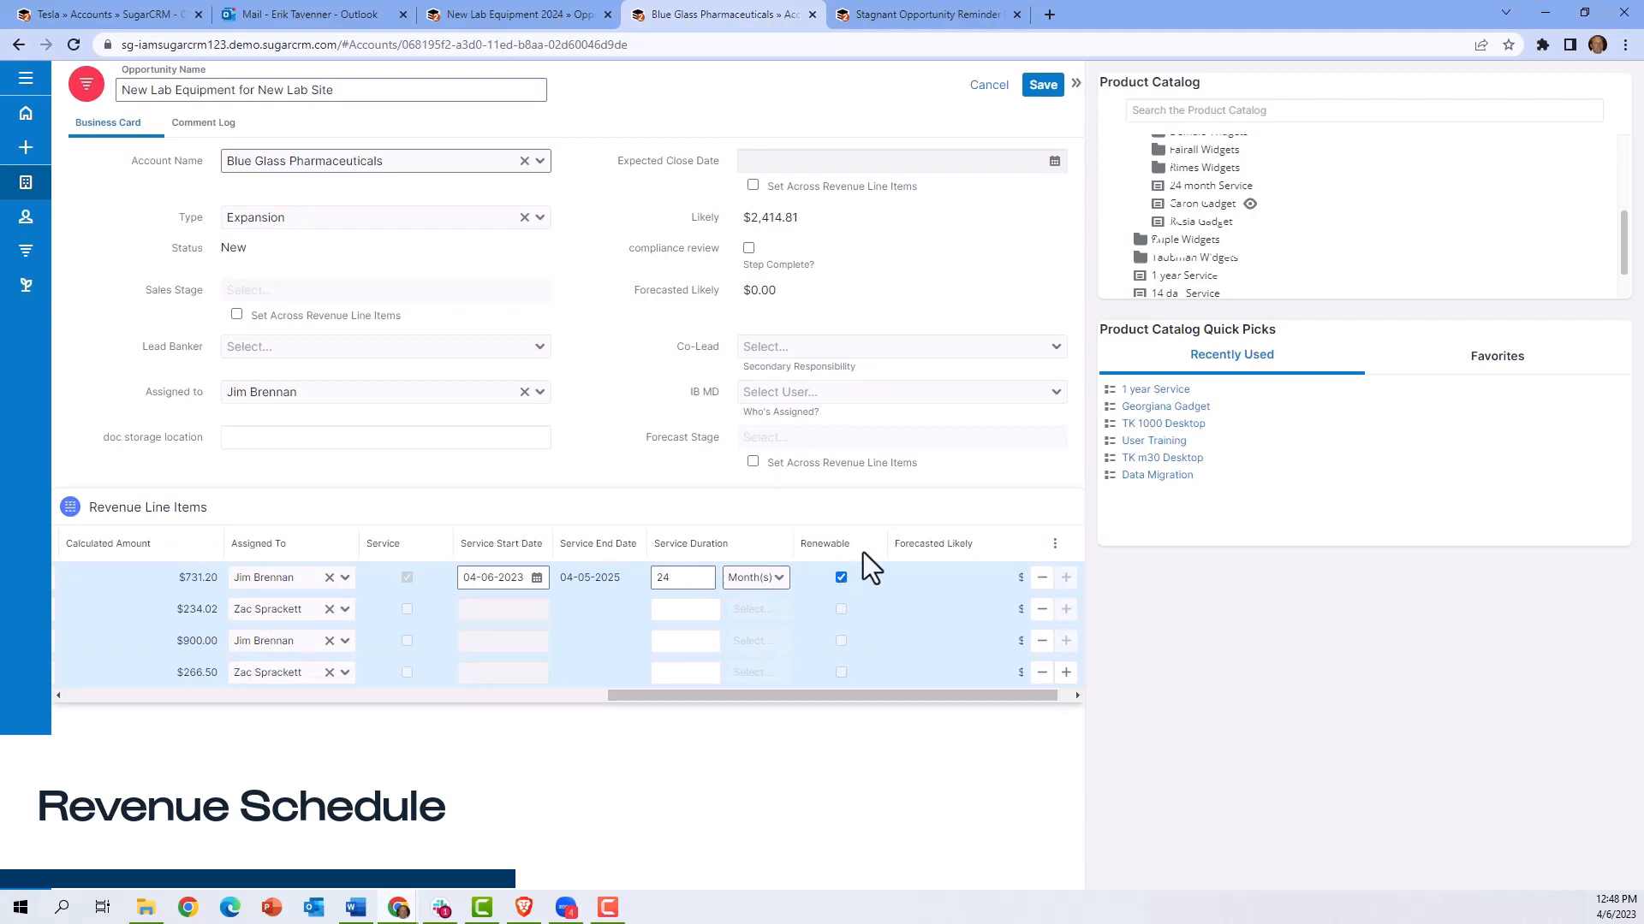
left_click(1043, 85)
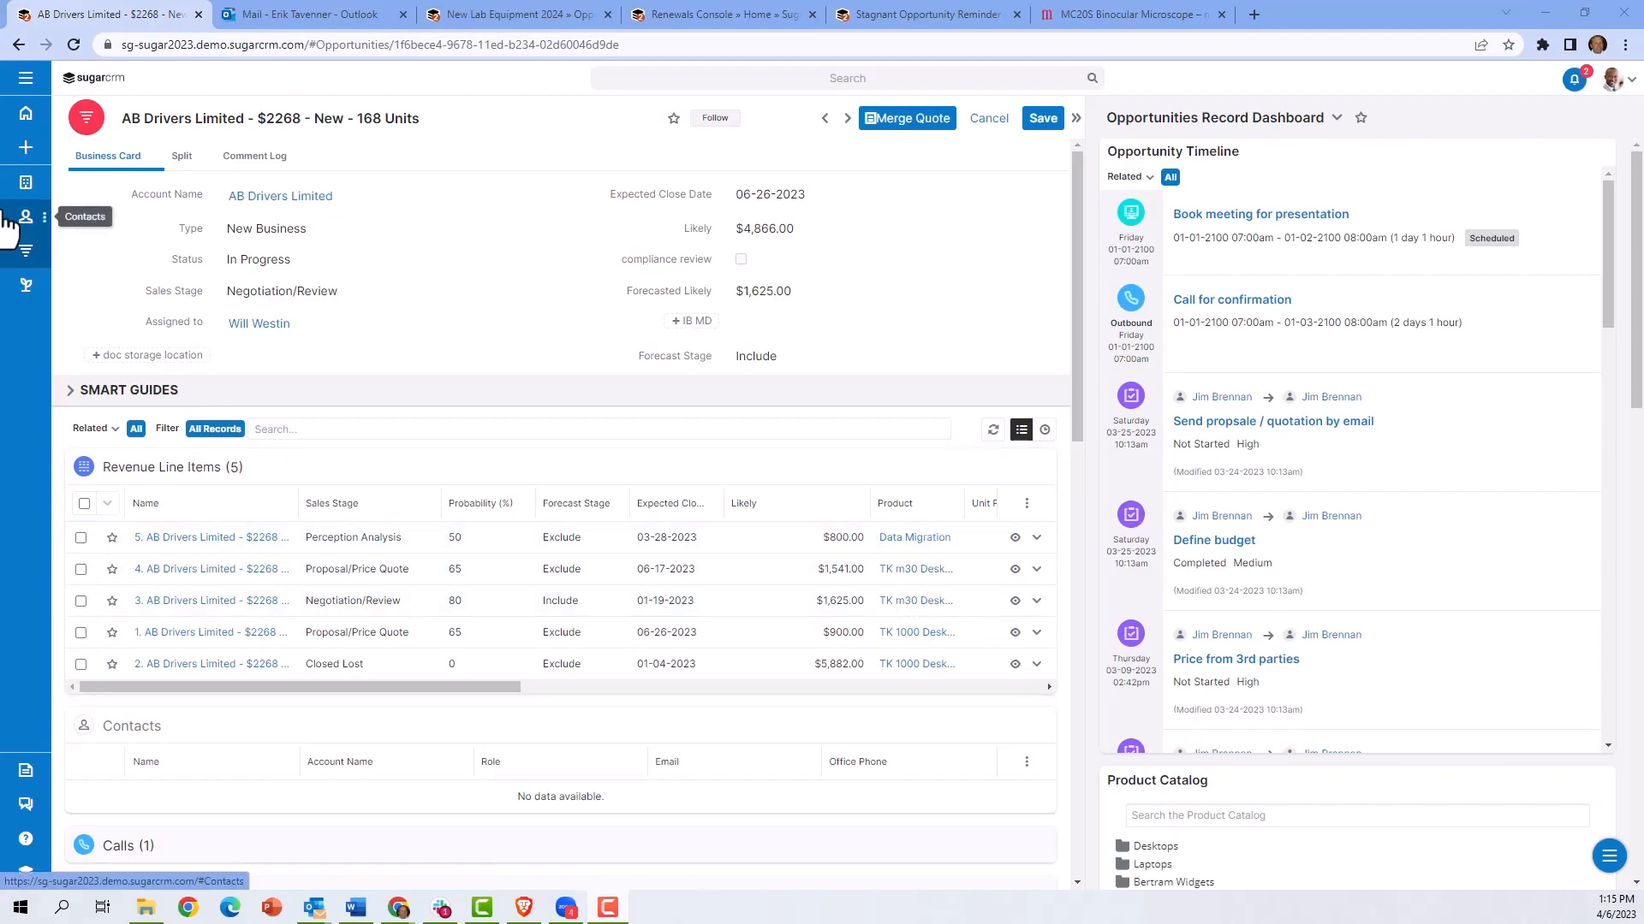
Select Three way Split as the split type for the AB Drivers Limited opportunity
left_click(182, 157)
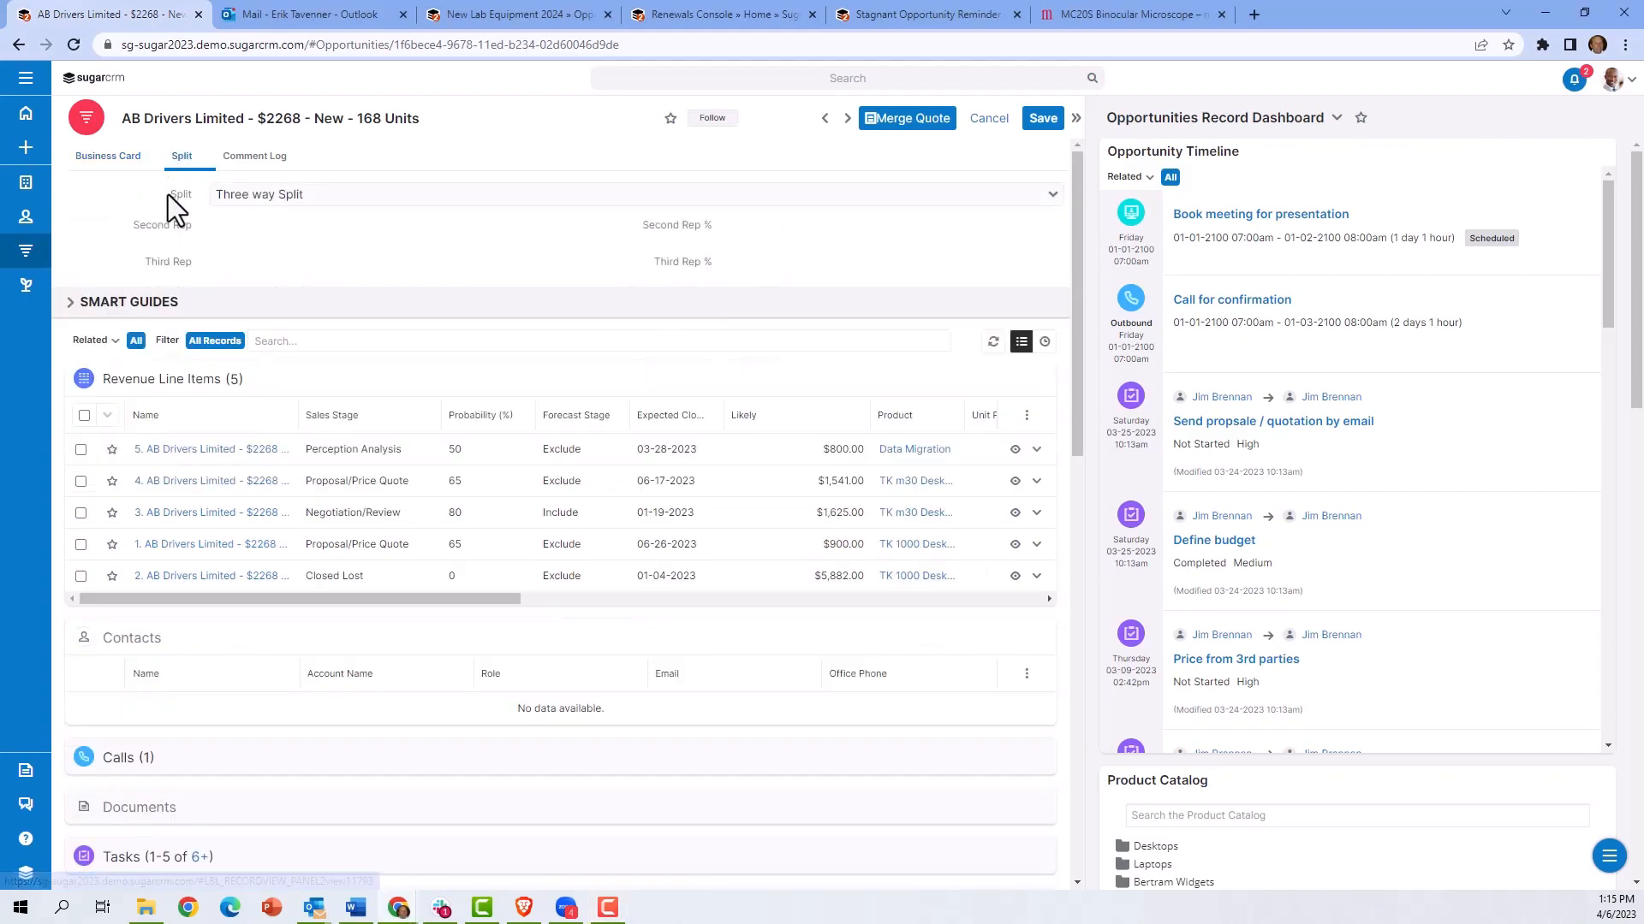
left_click(310, 202)
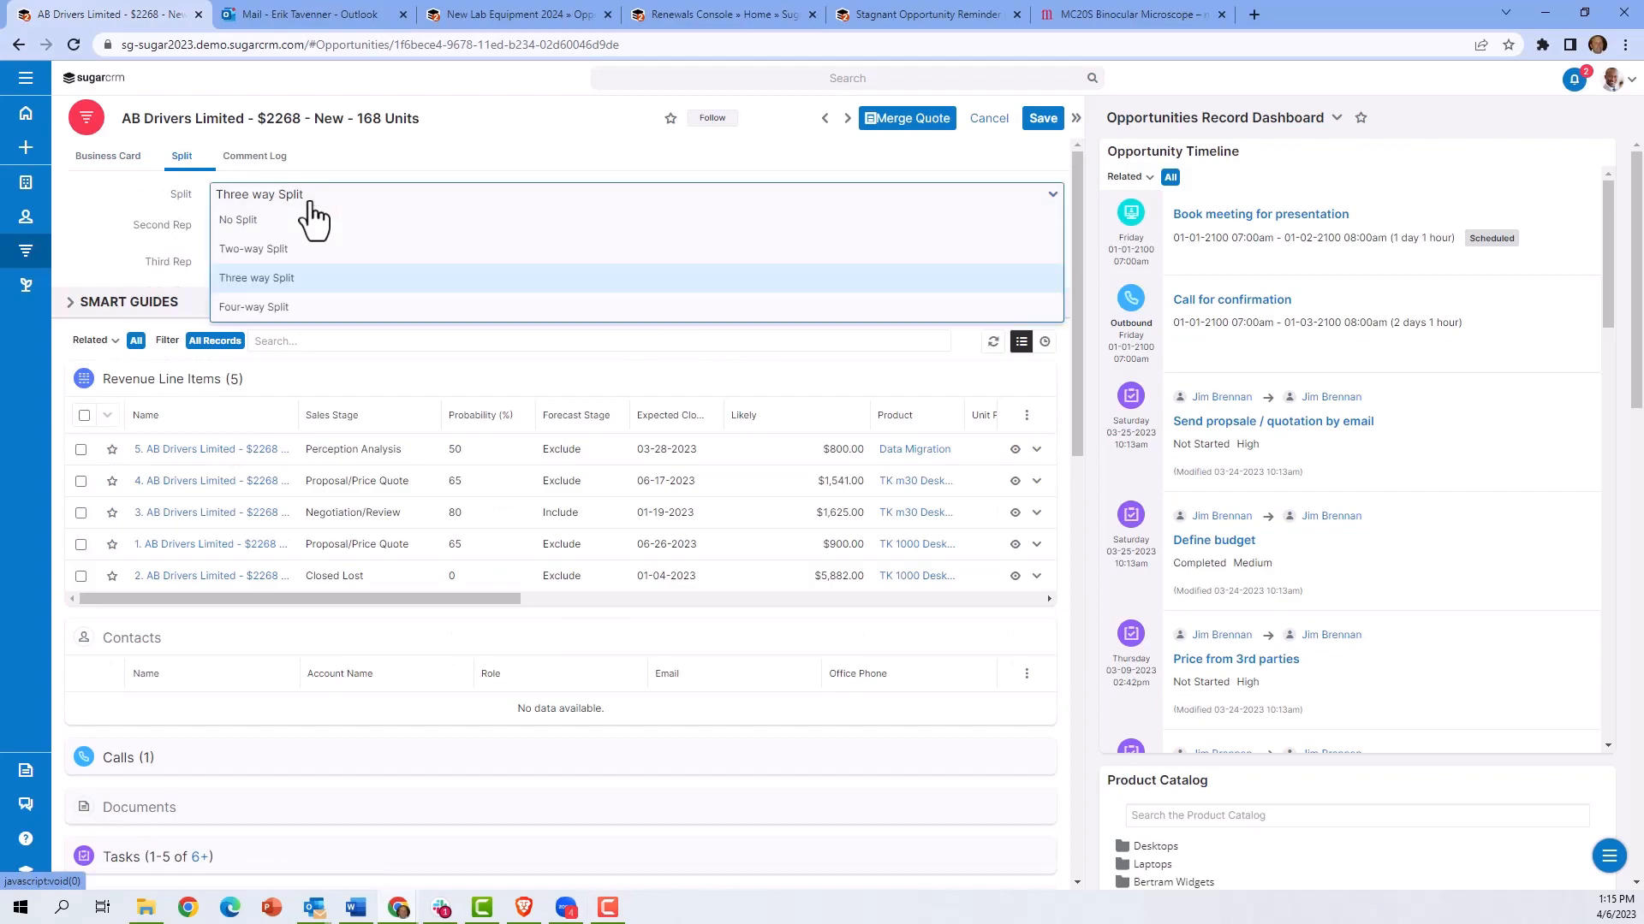
left_click(275, 277)
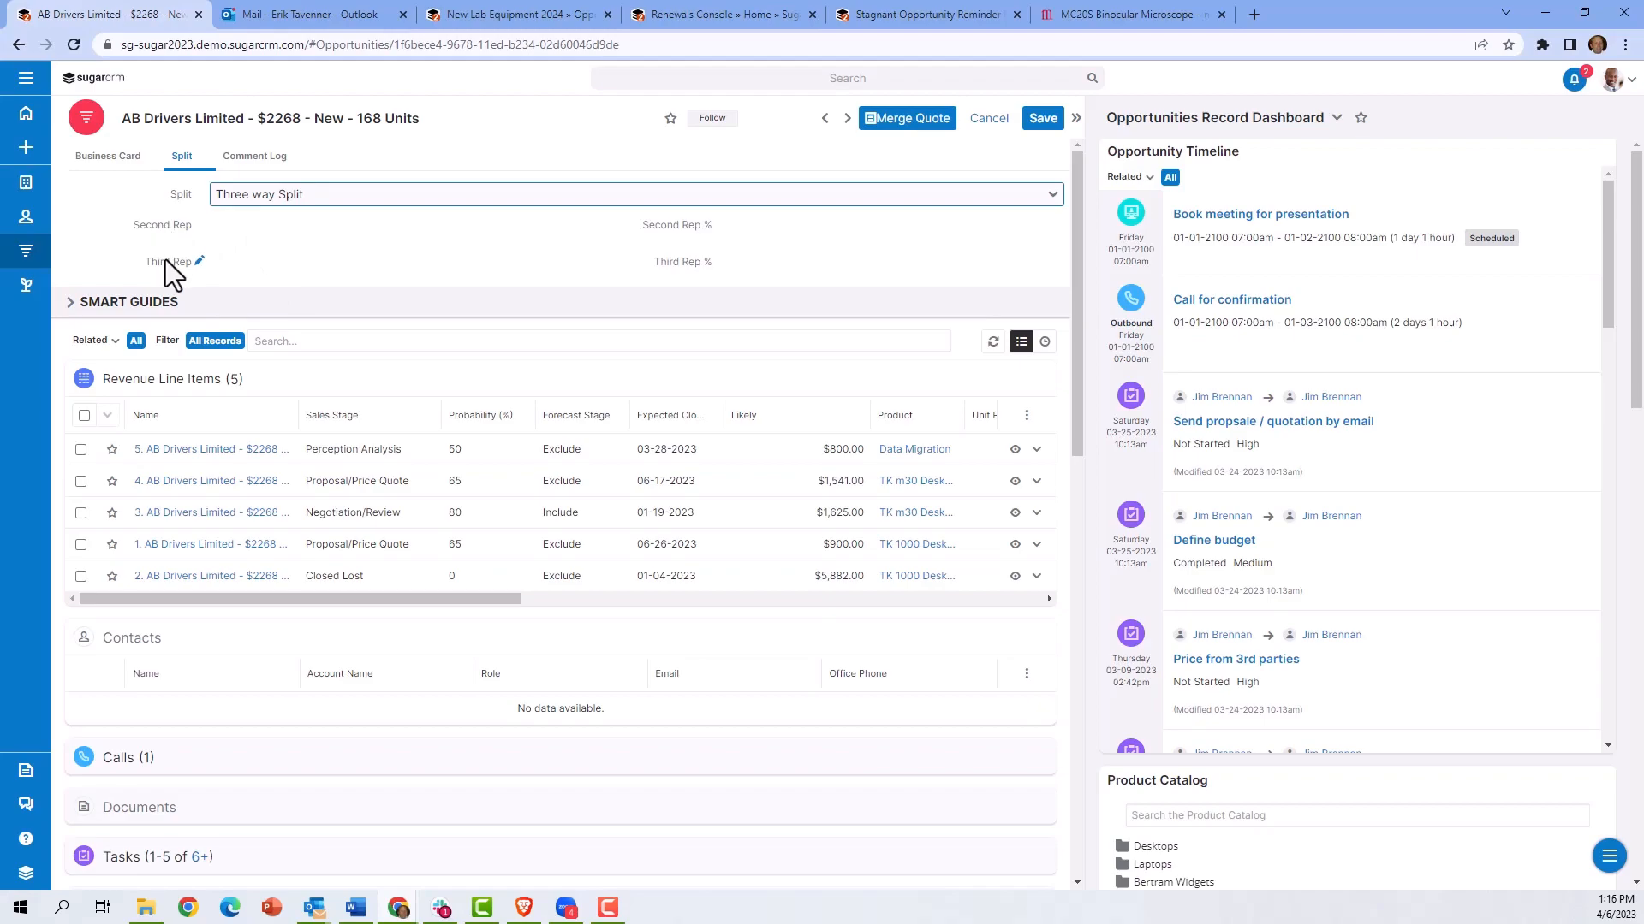
Assign a customer service agent from the full user list as the opportunity's second rep
left_click(198, 224)
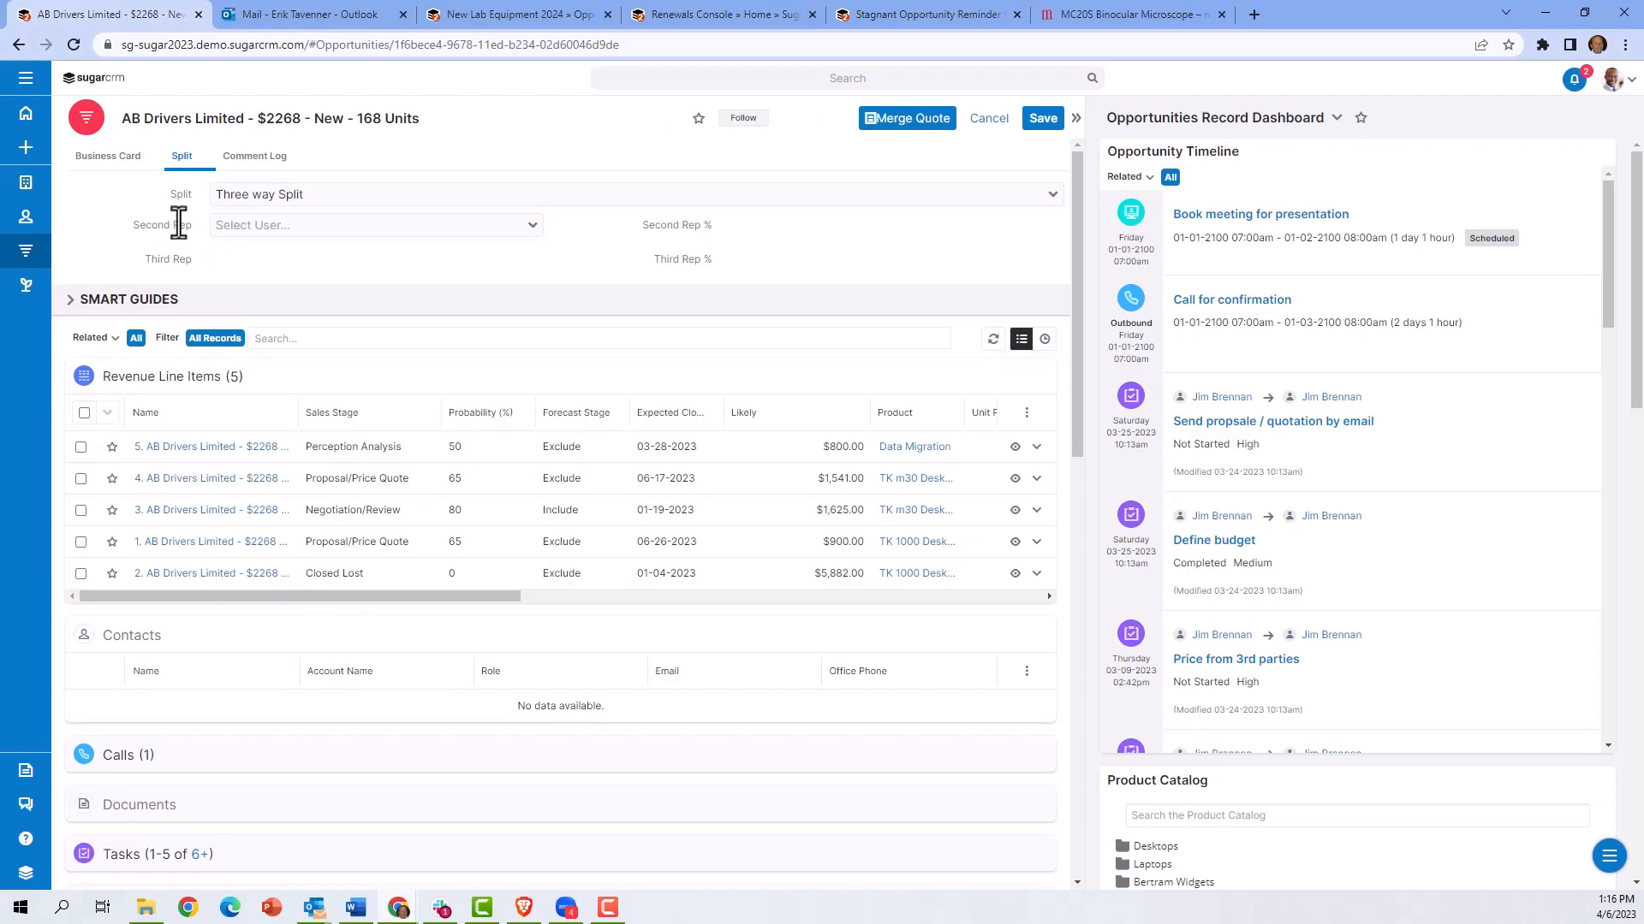
left_click(294, 229)
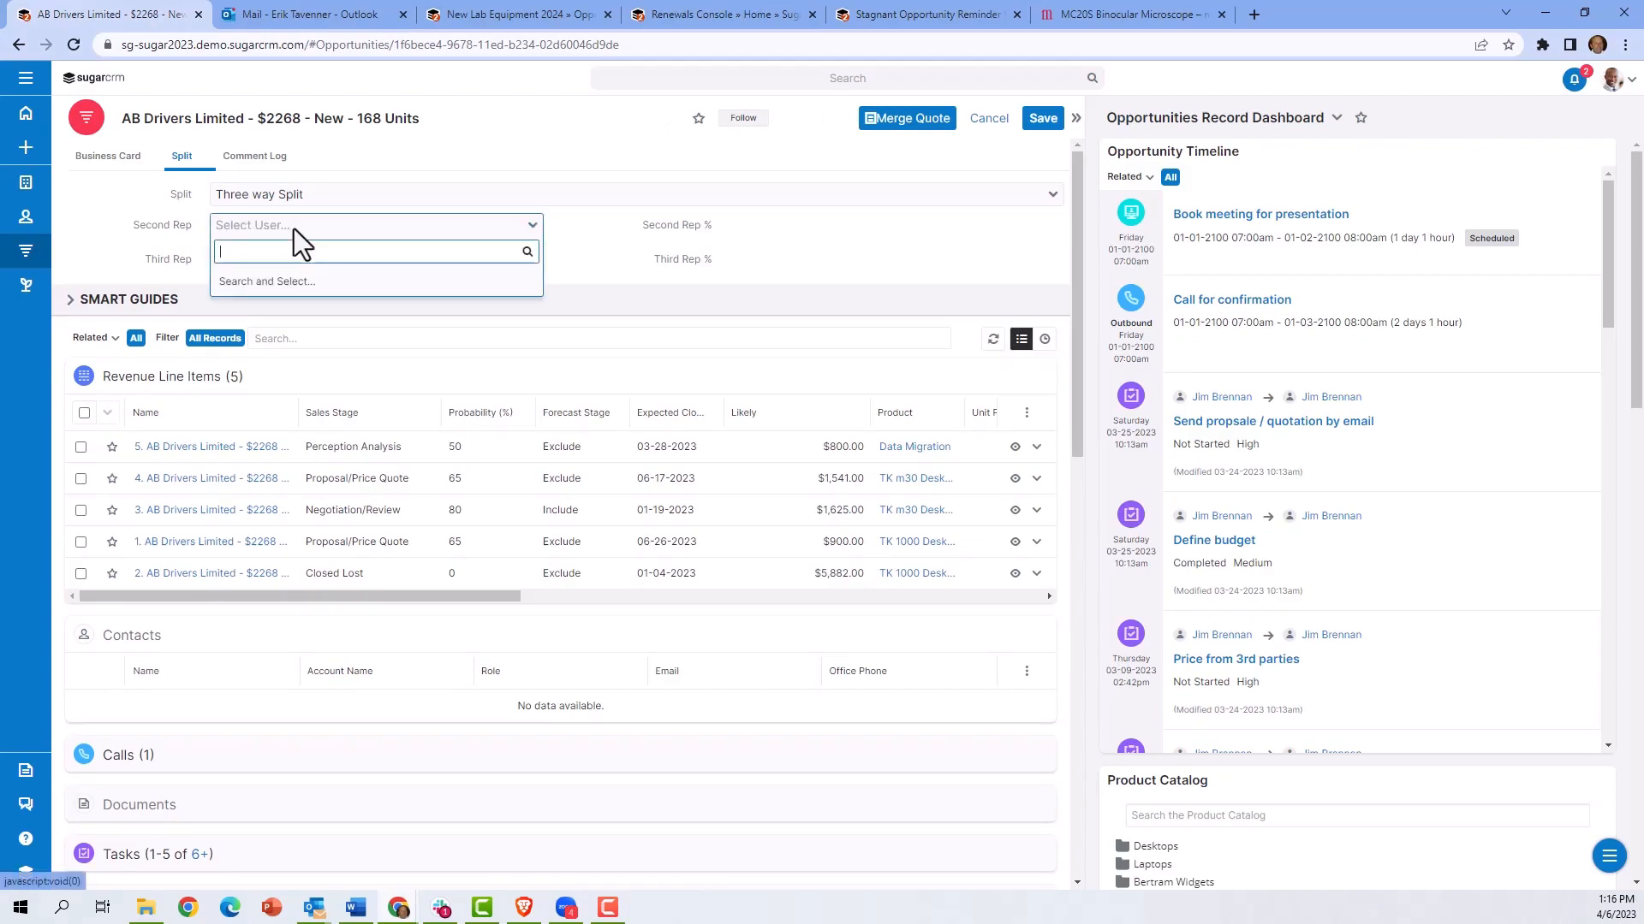
left_click(261, 282)
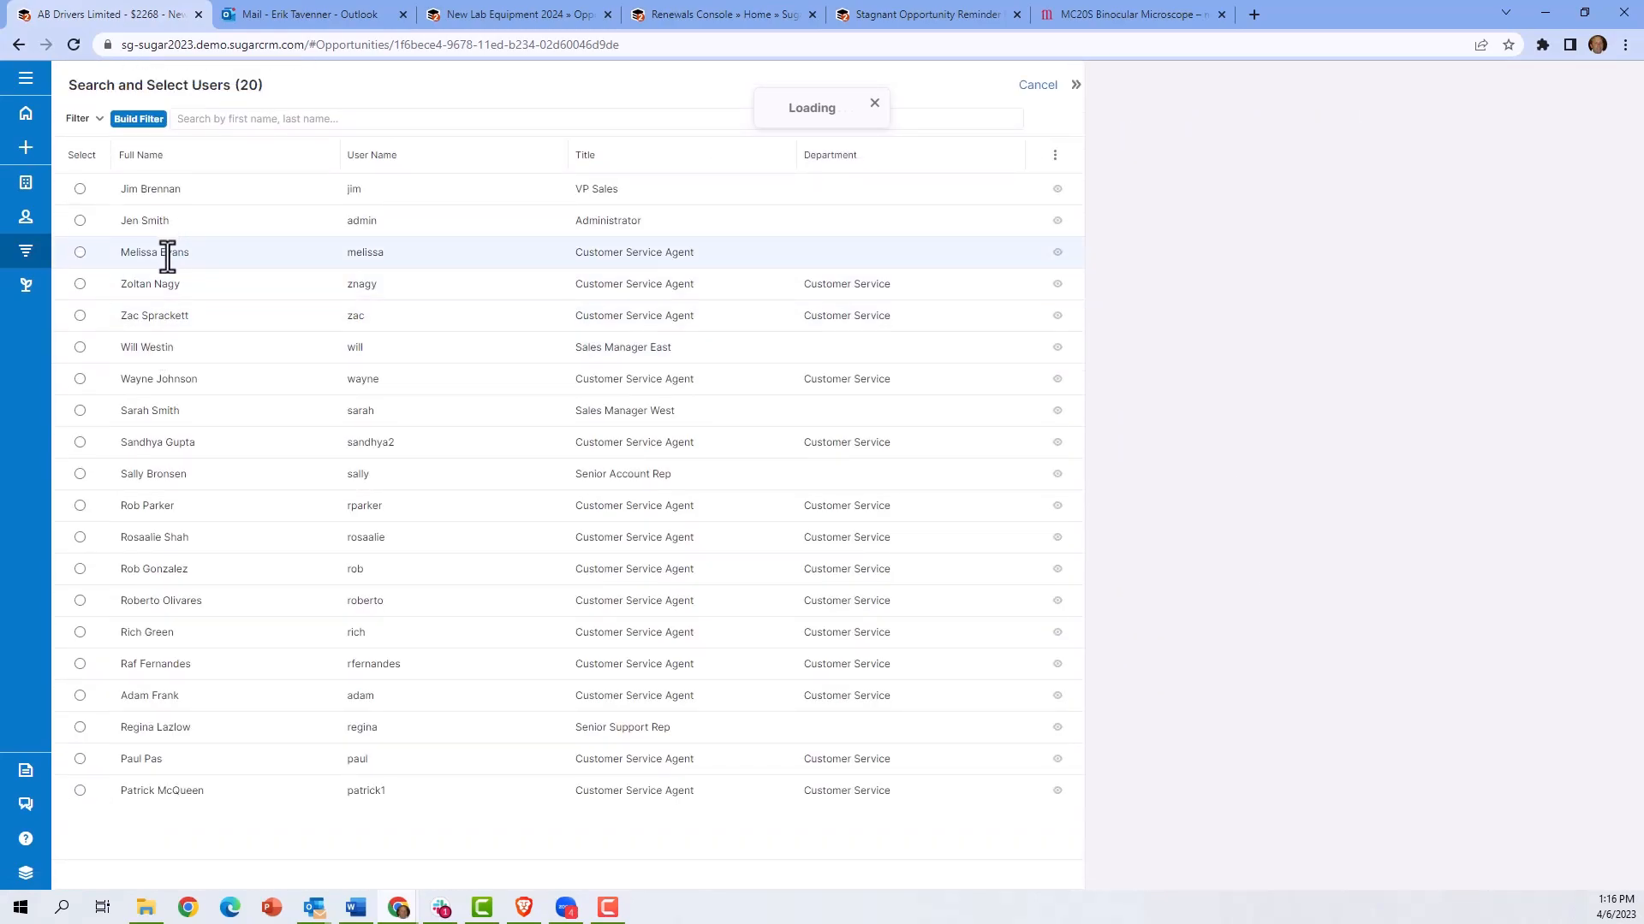
left_click(124, 284)
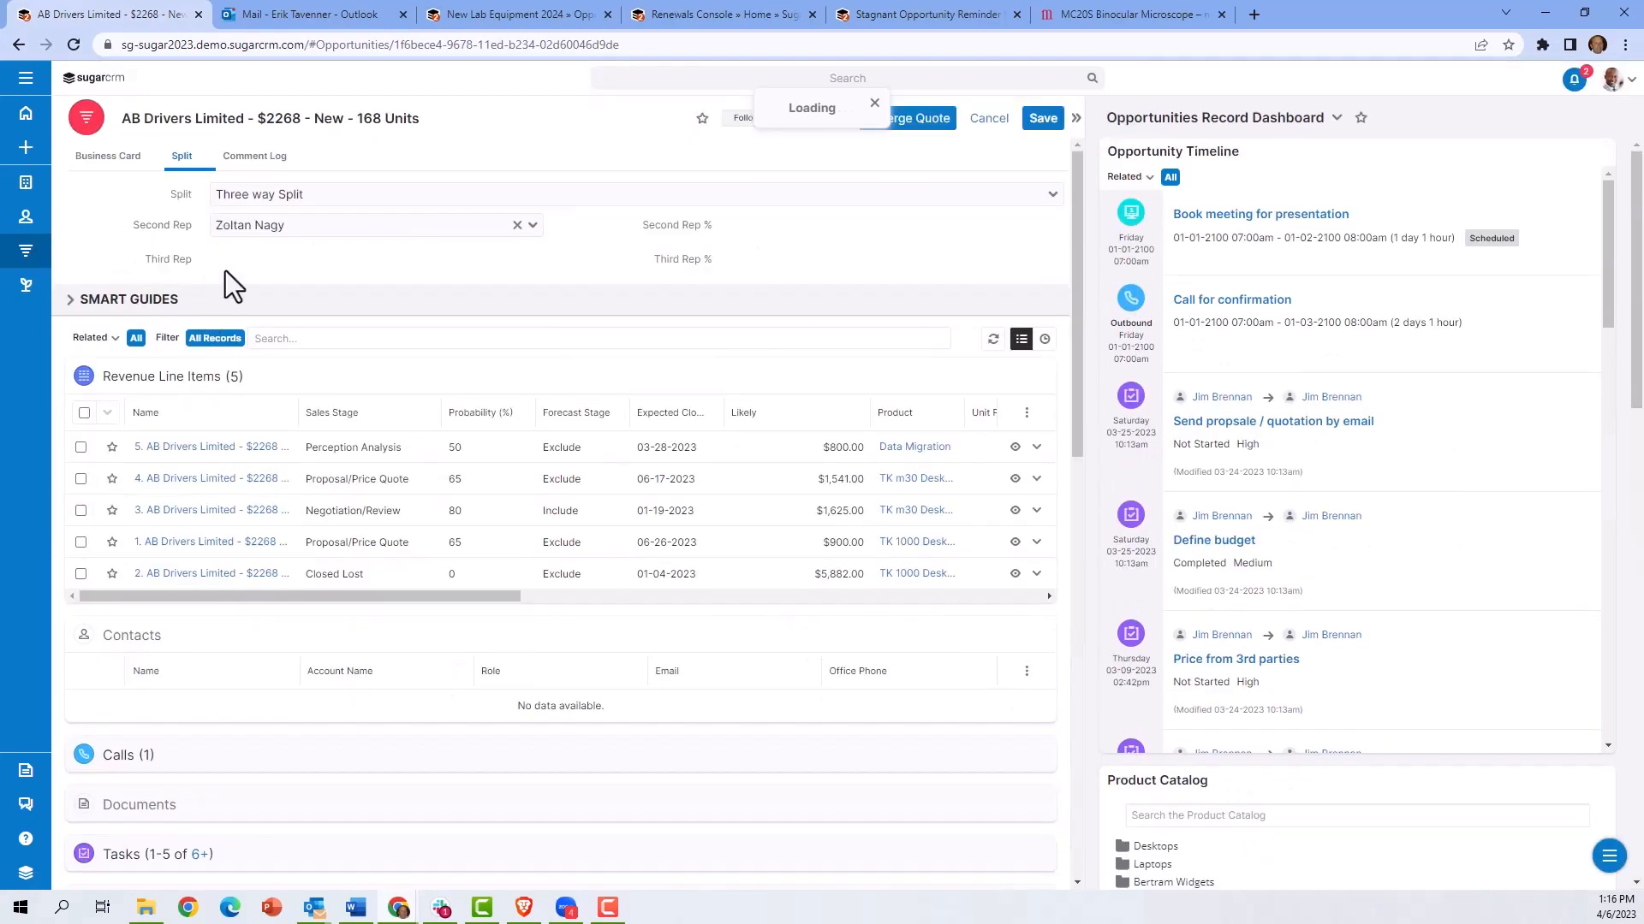
Find a user by the start of the first name, assign that user as third rep, and save the opportunity
left_click(212, 261)
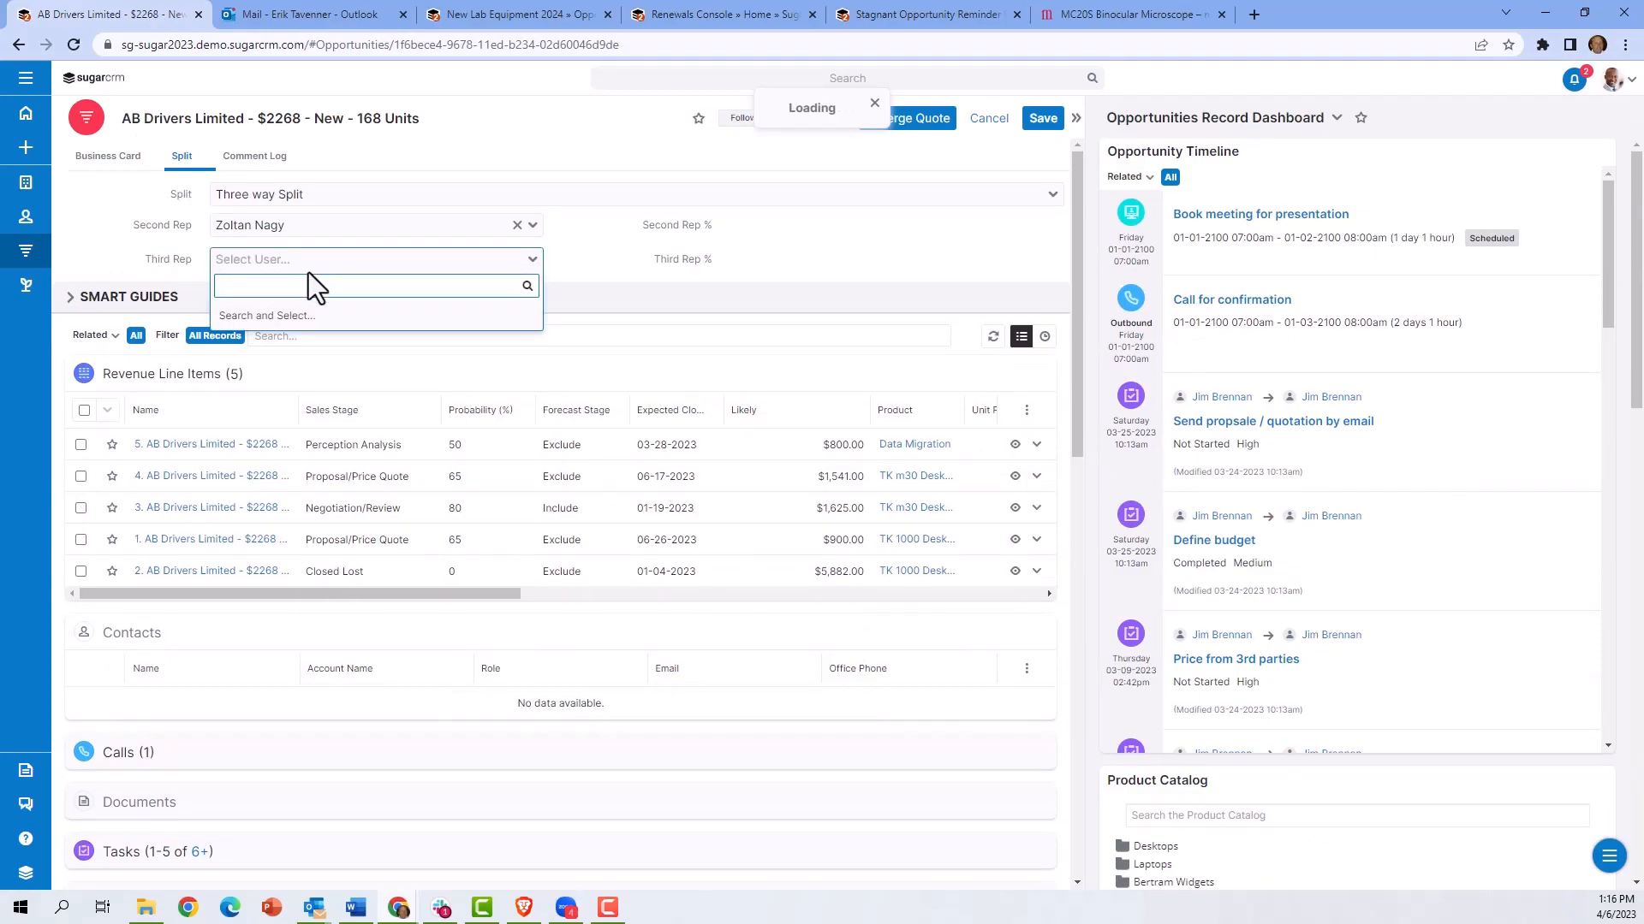
type("ch")
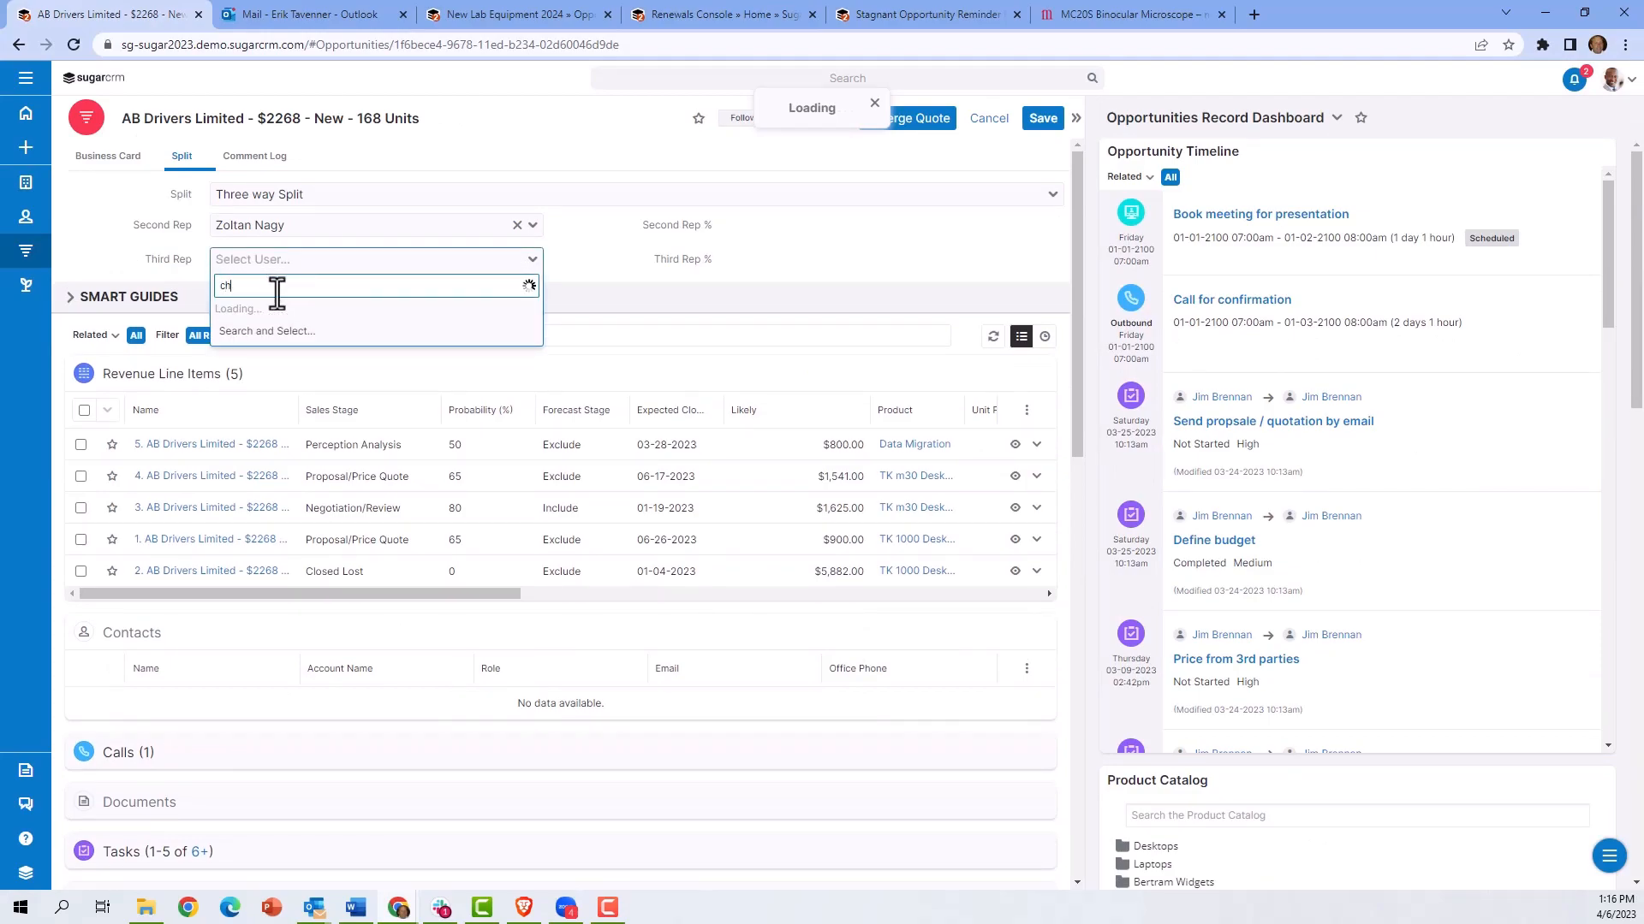
left_click(249, 317)
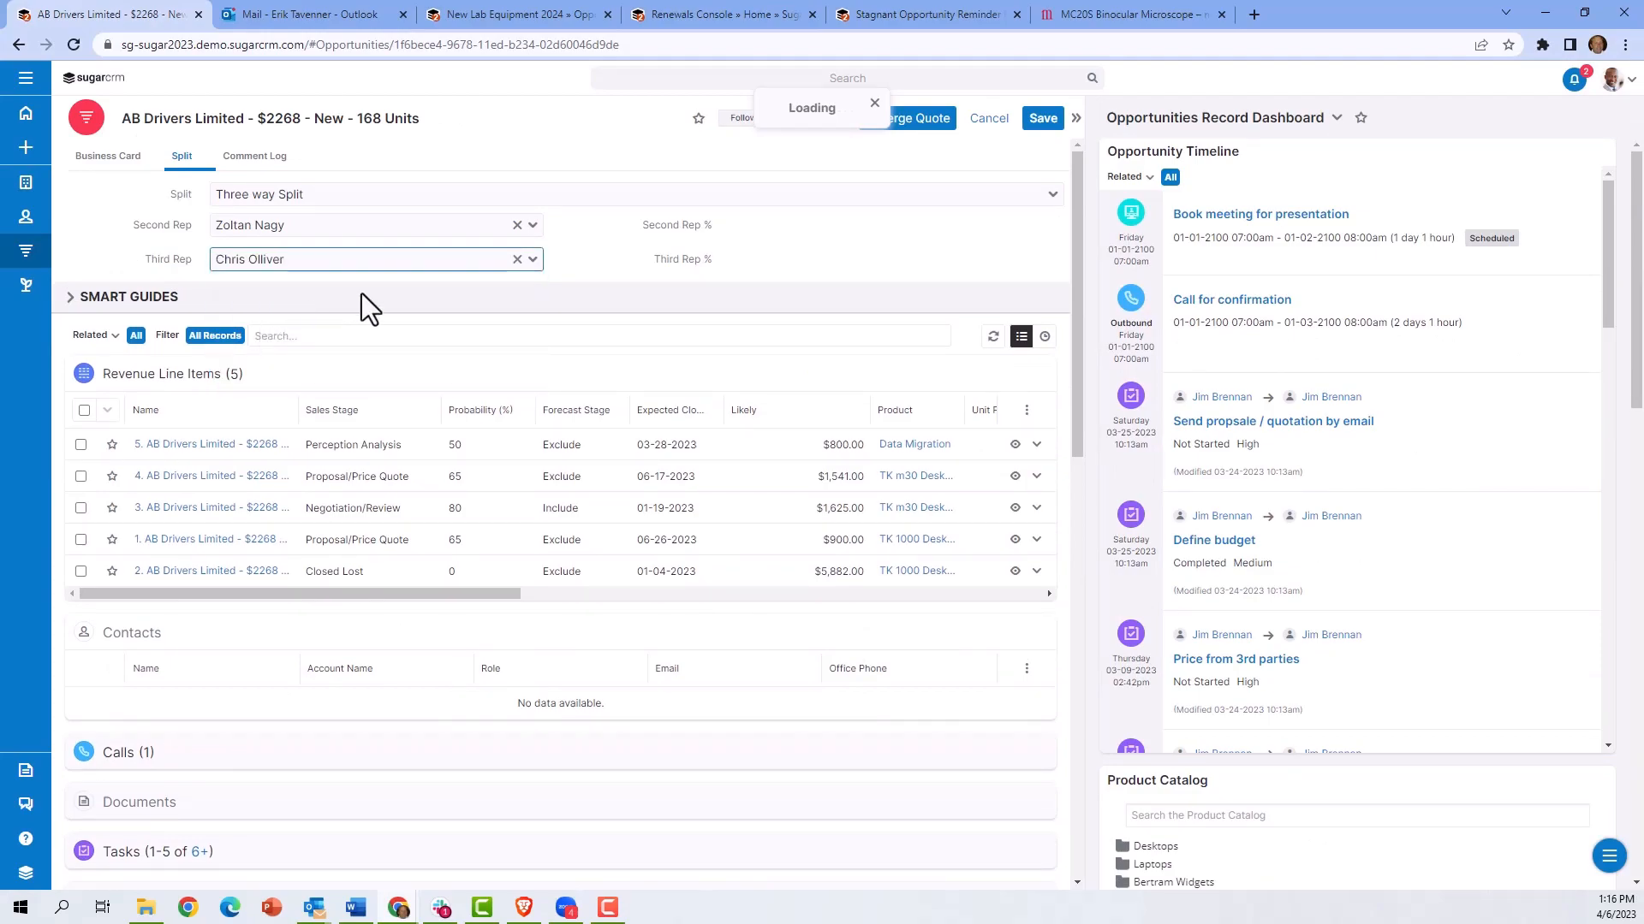
left_click(1042, 118)
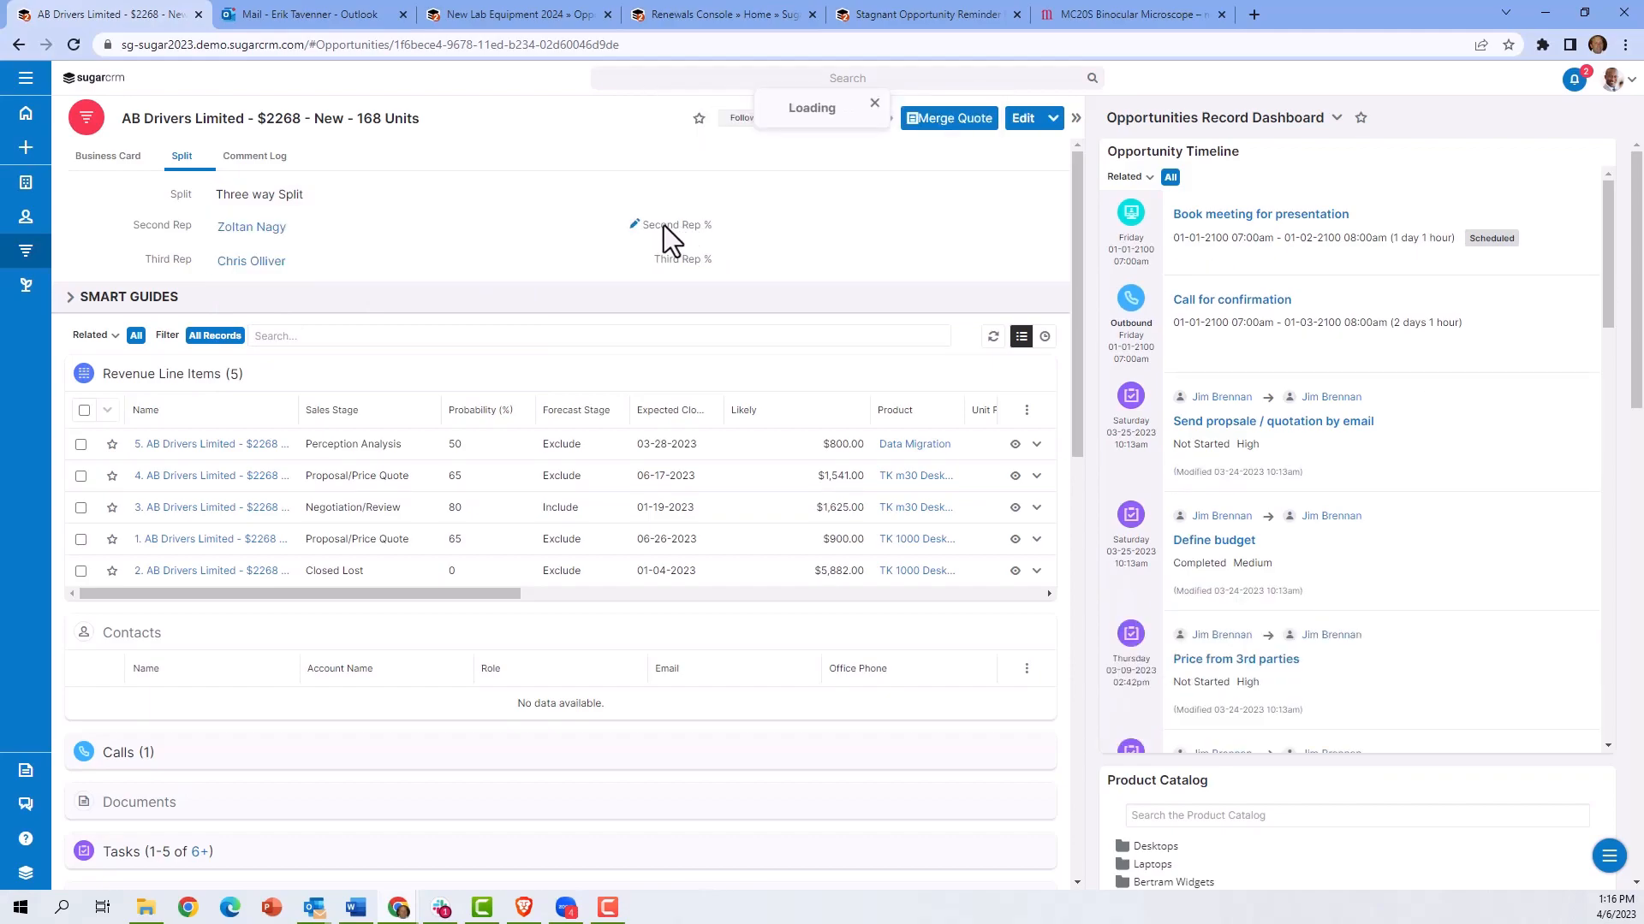
Set the second rep's share to 20% and the third rep's share to 40%, and save the opportunity
left_click(677, 228)
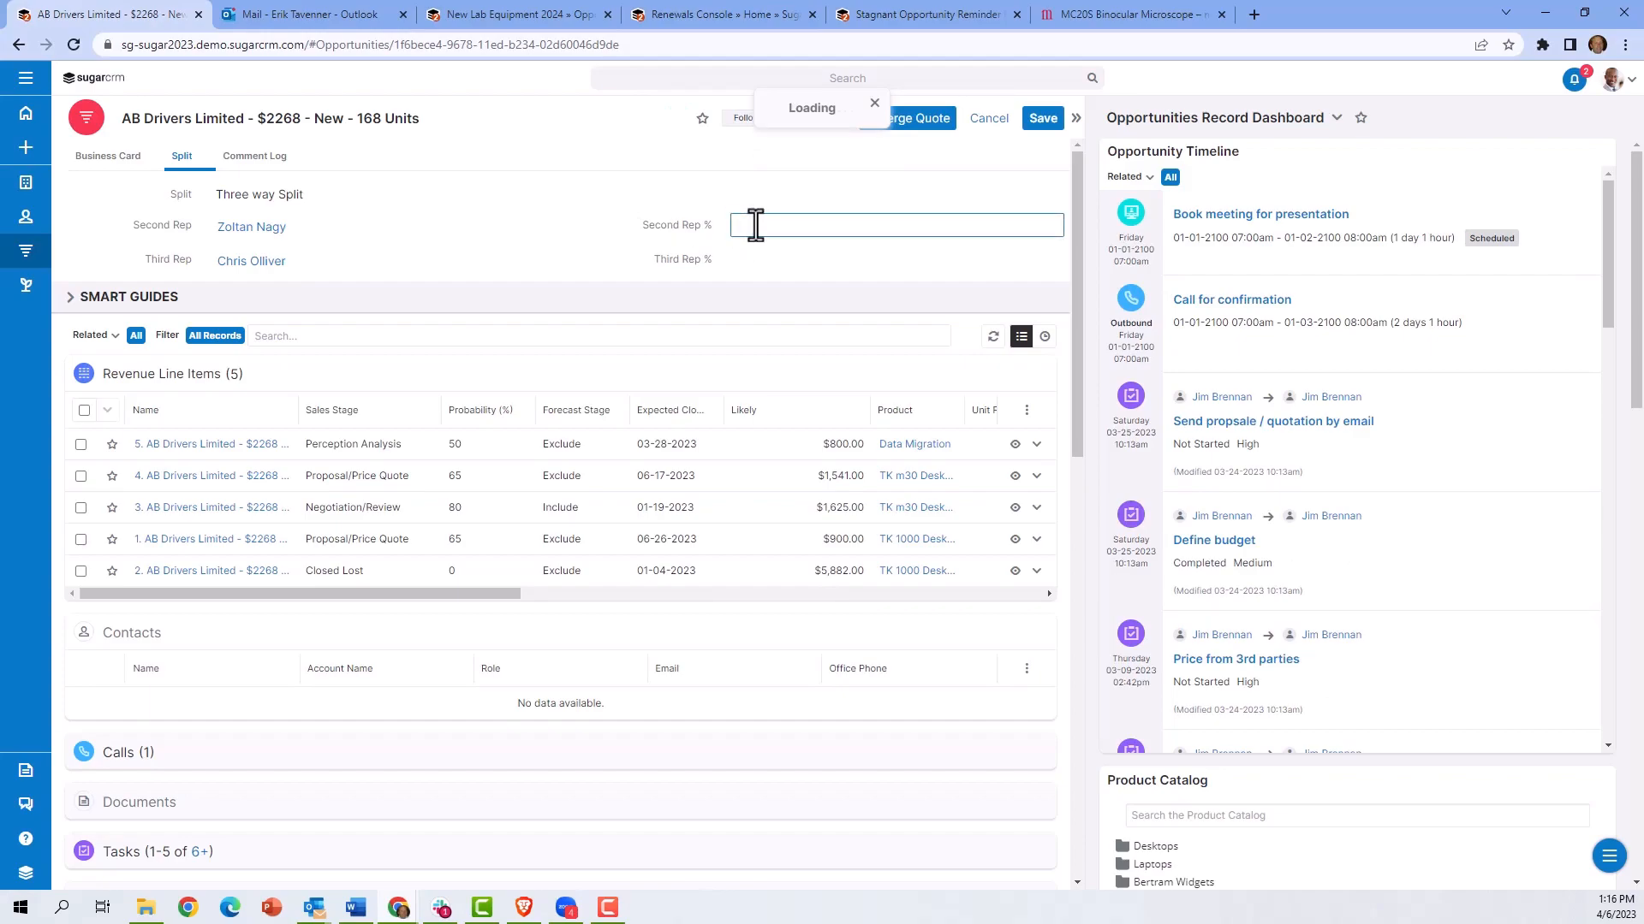
type("20")
left_click(762, 264)
type("40")
left_click(567, 259)
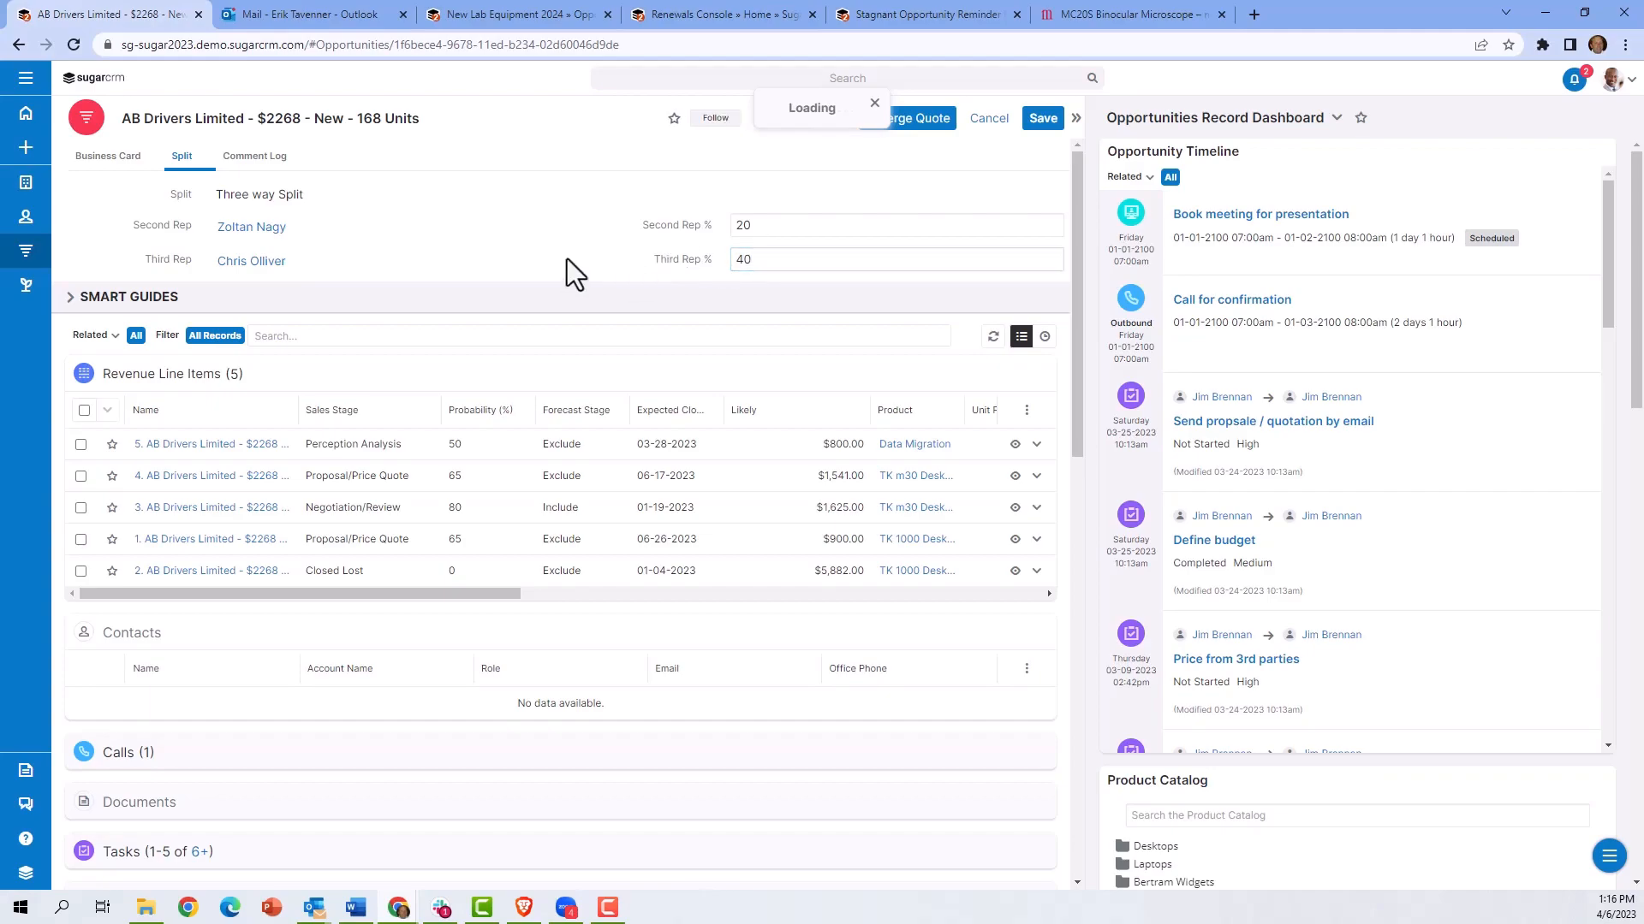
left_click(1043, 126)
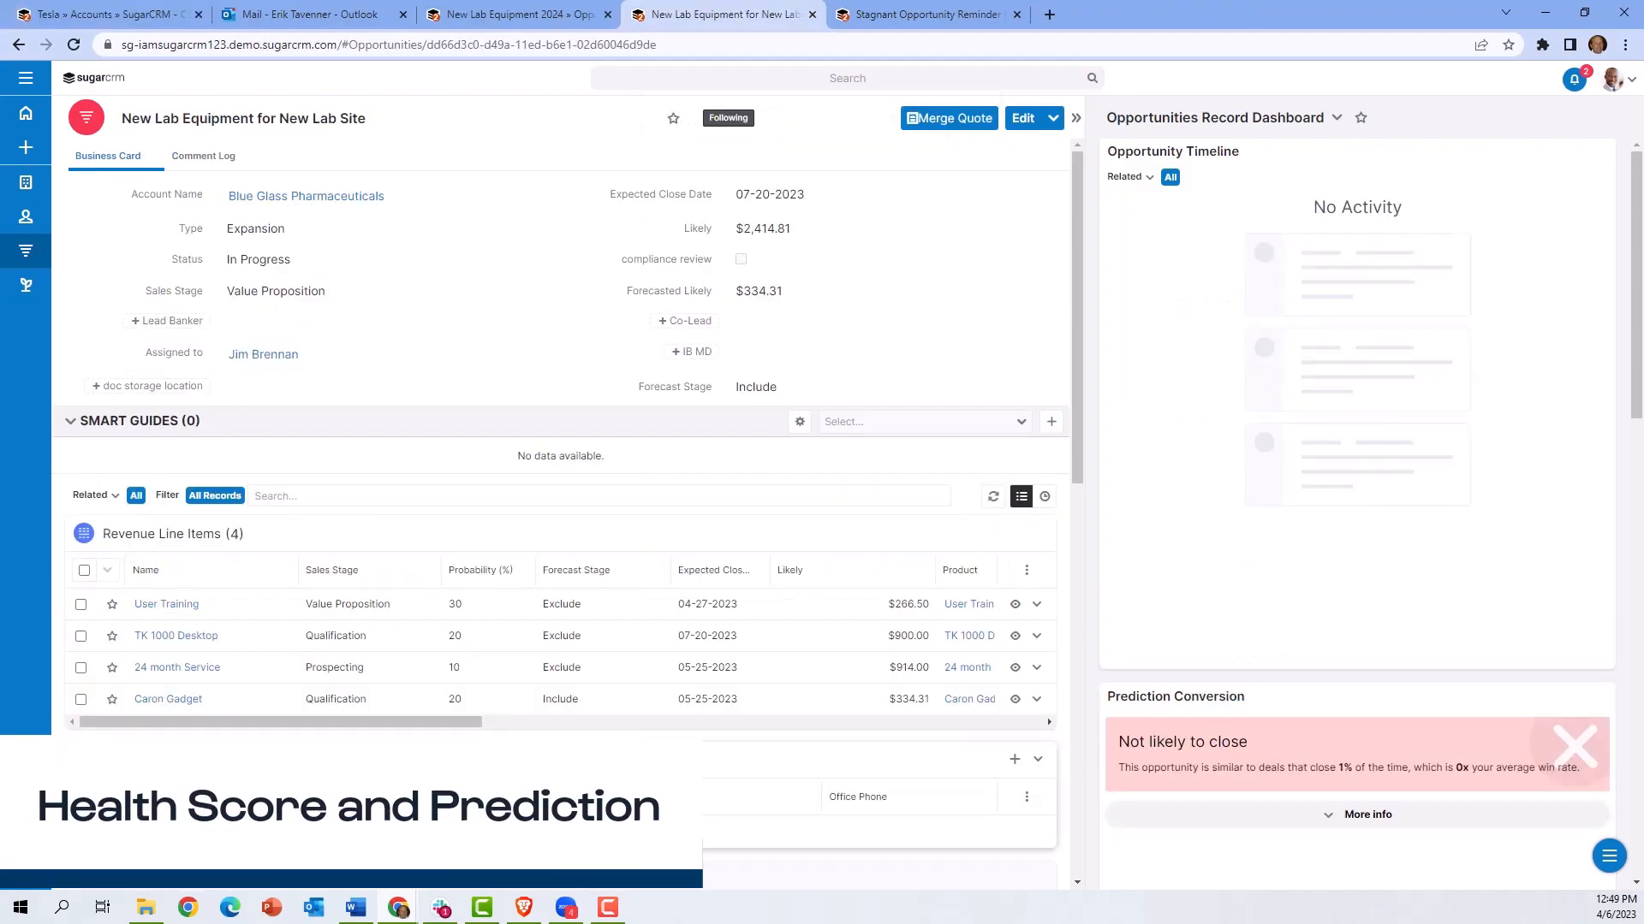
Choose the Interactive Quick Deal smart guide for the New Lab Equipment for New Lab Site opportunity
scroll(426, 726, "down", 3)
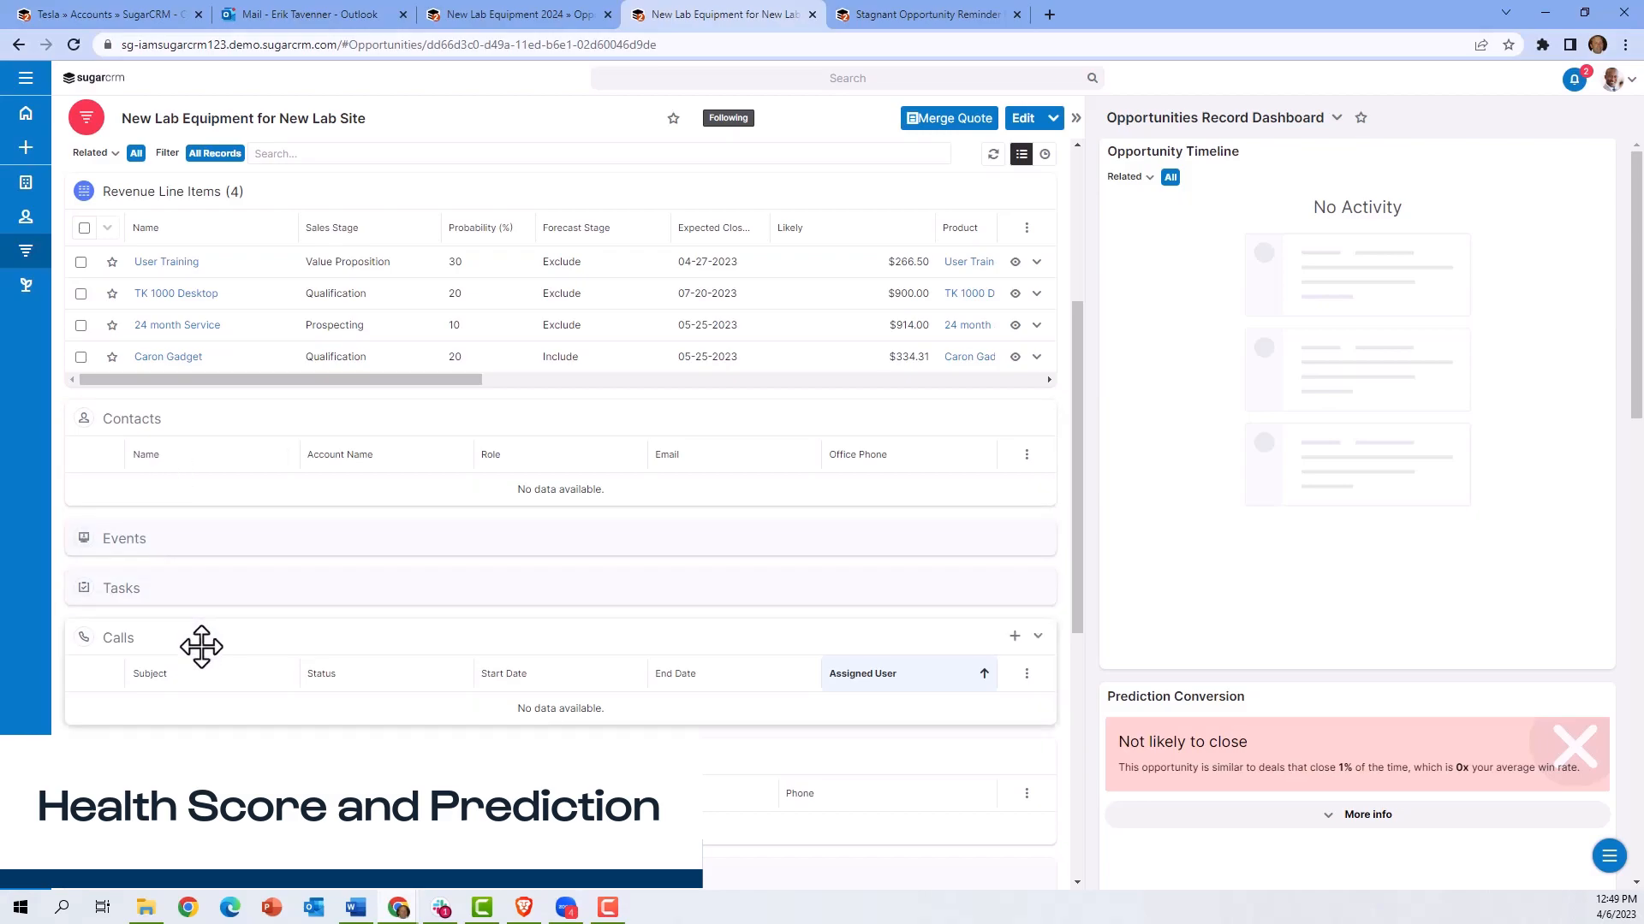
scroll(221, 723, "up", 4)
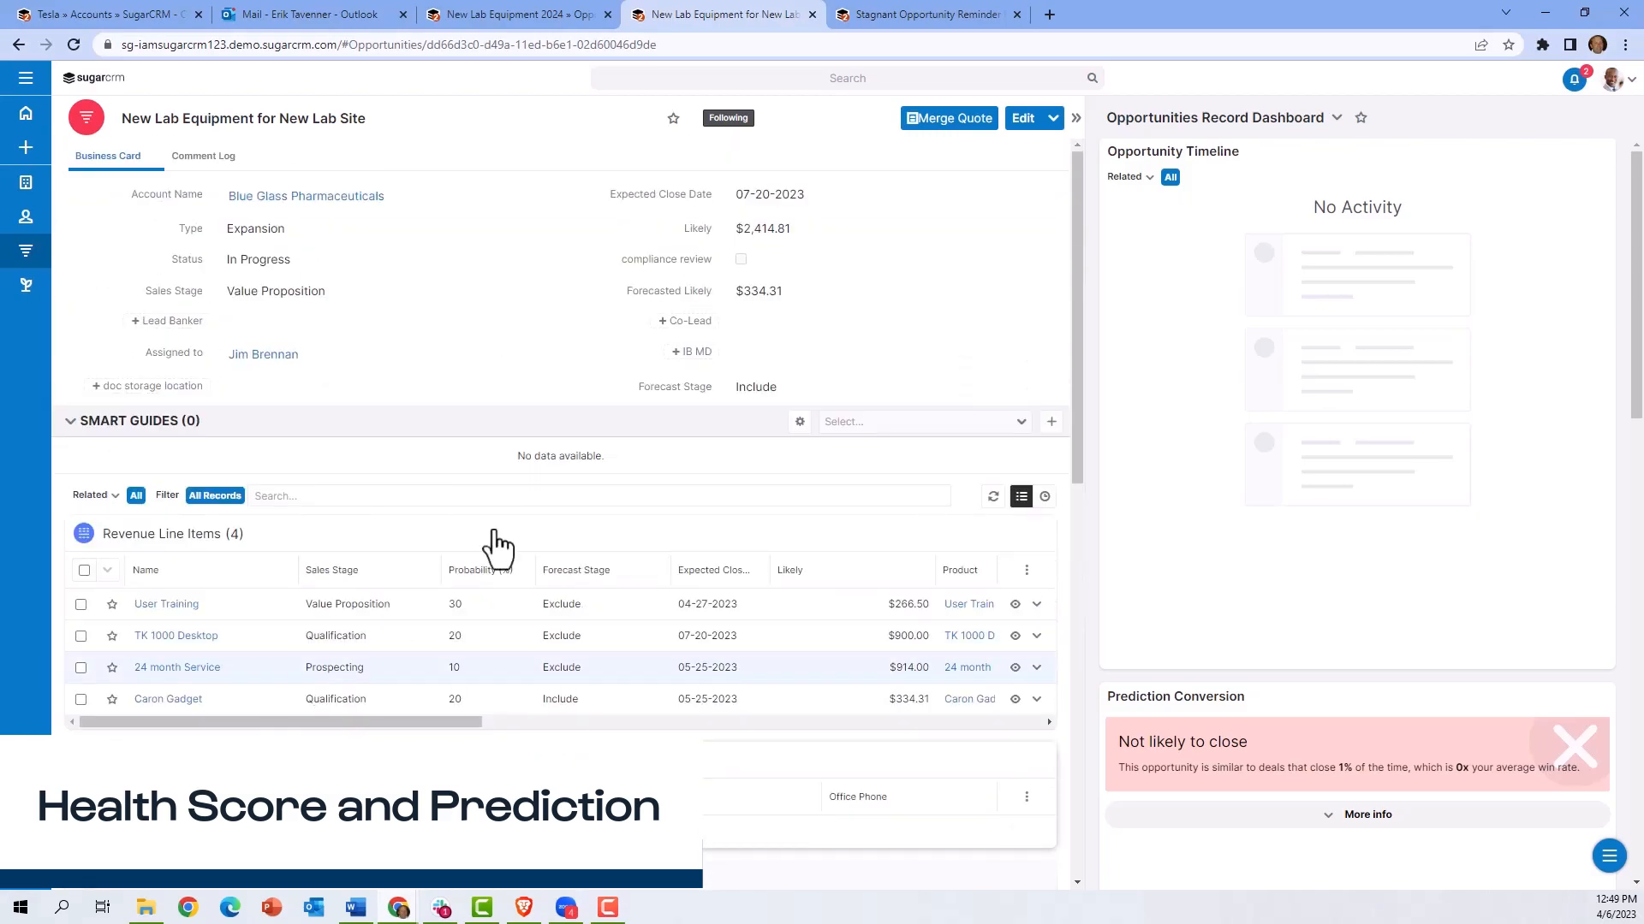
left_click(895, 422)
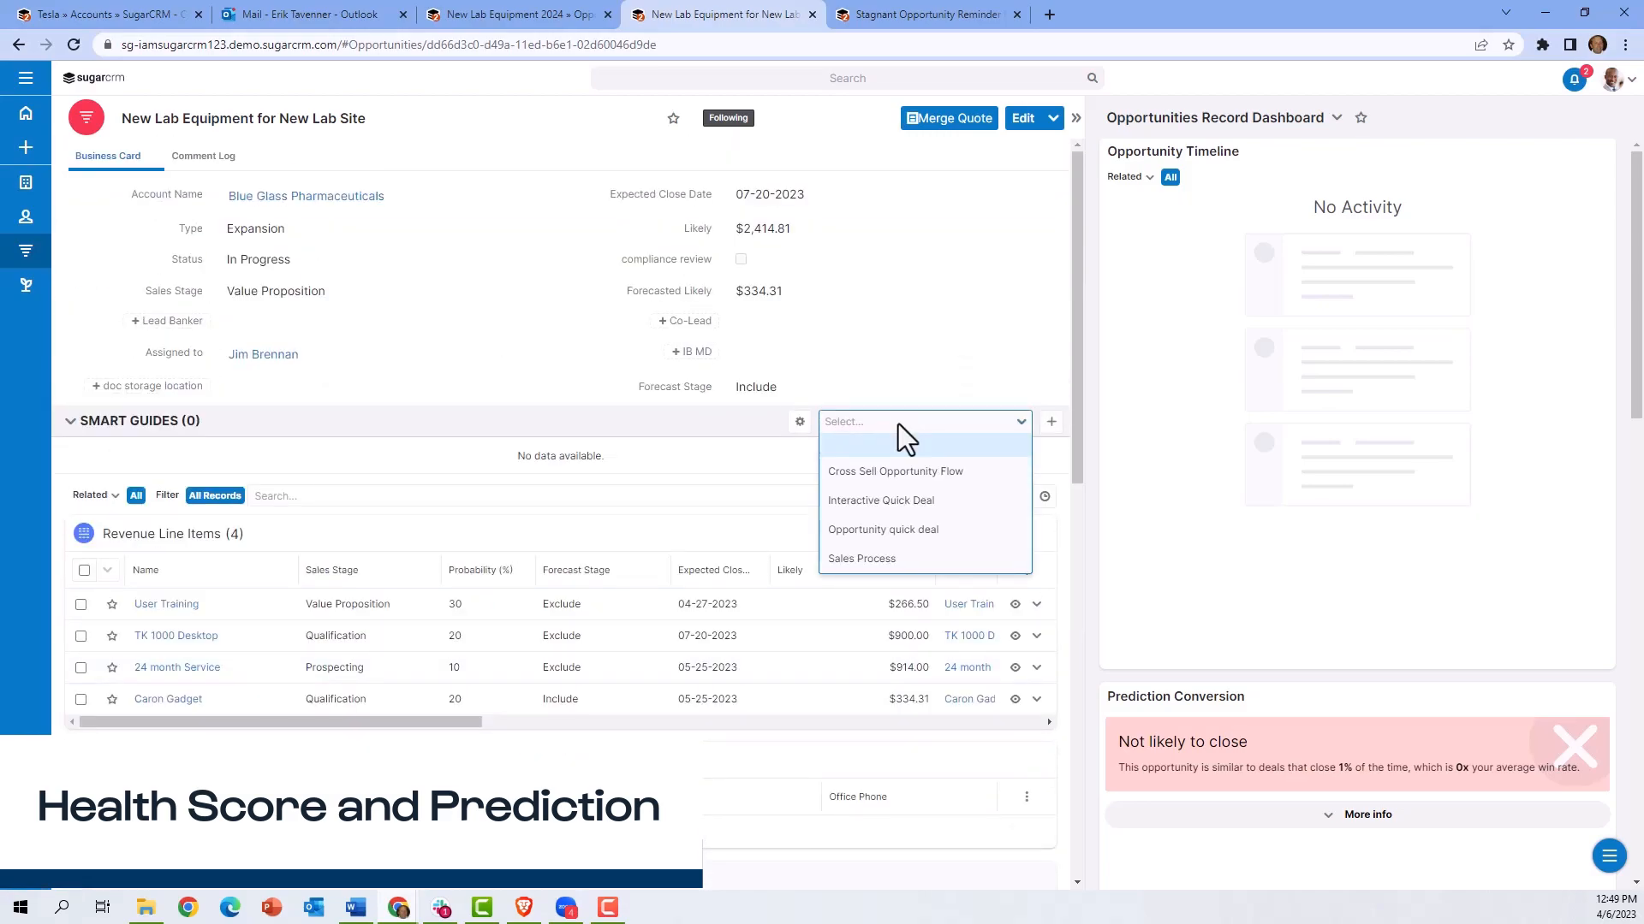
left_click(895, 507)
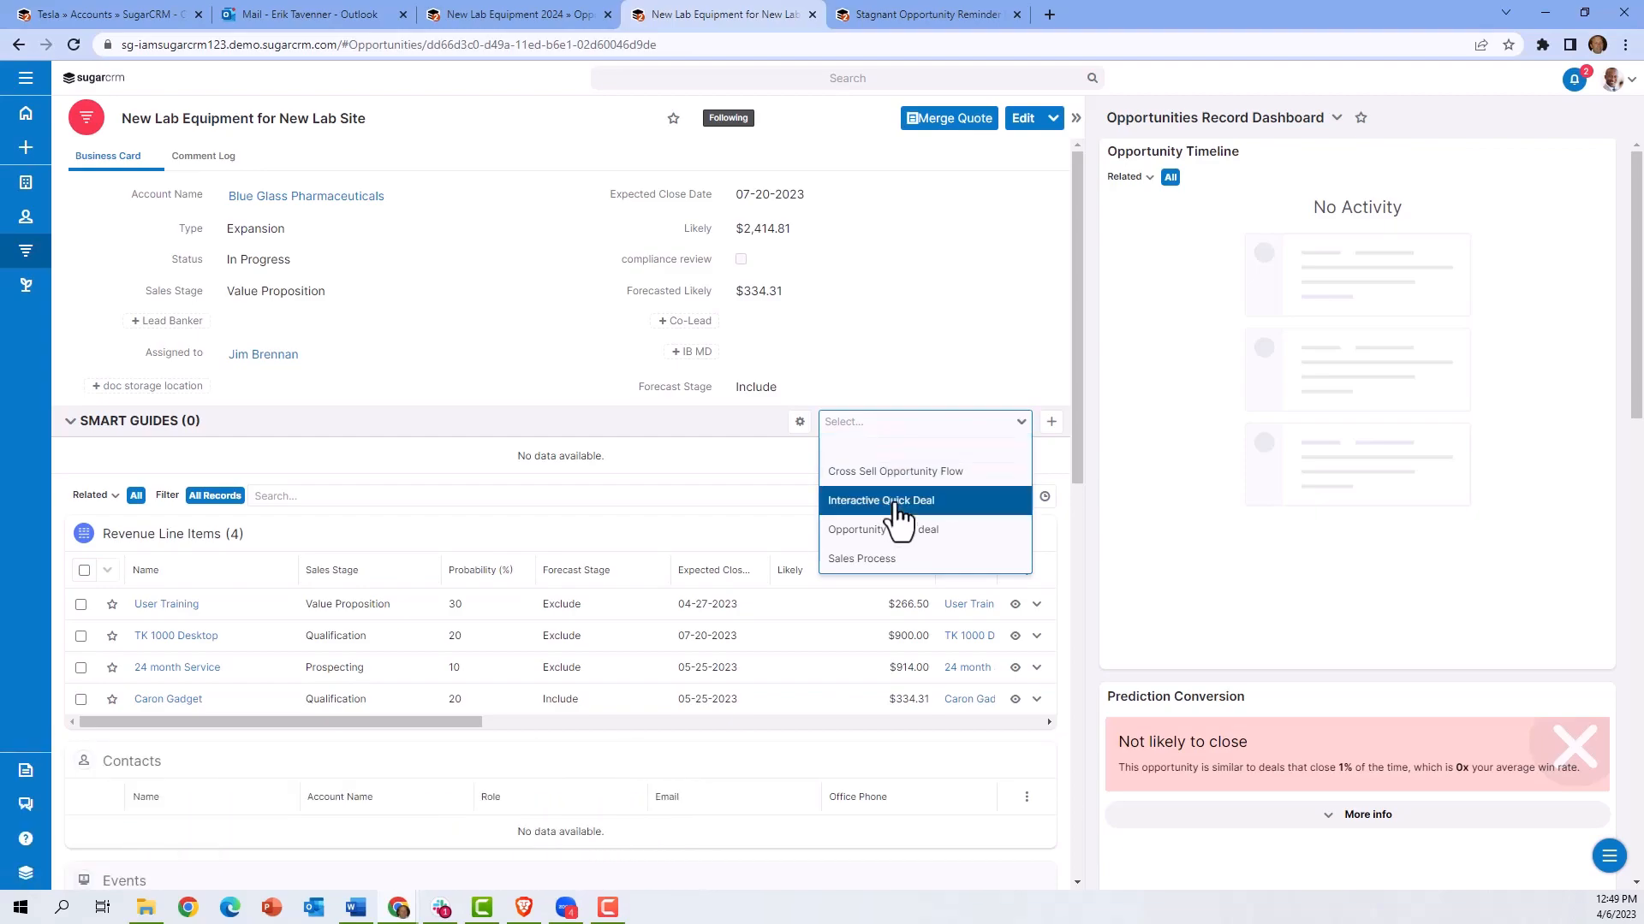